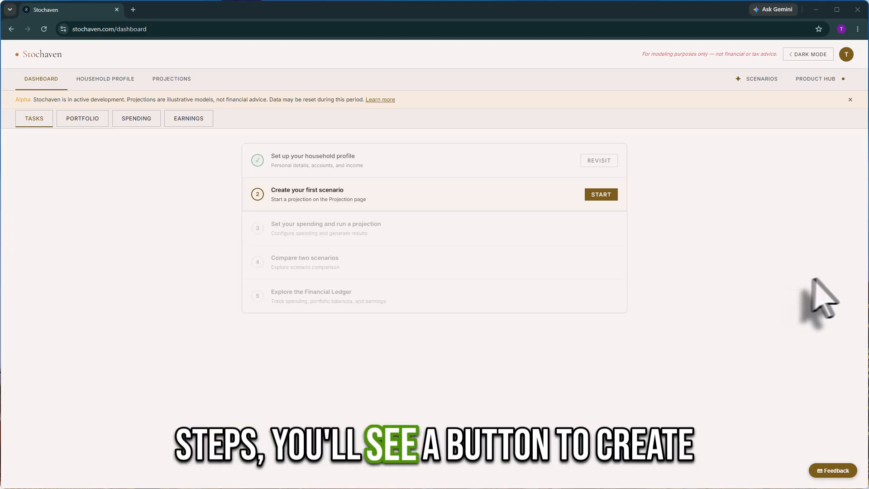
Start the first scenario, open the SCENARIO actions list and bring up profile-data syncing.
click(602, 195)
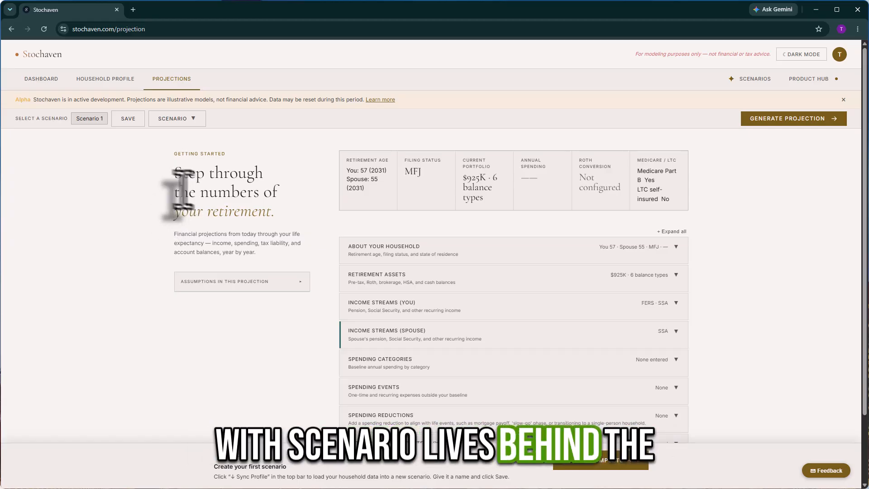
click(186, 118)
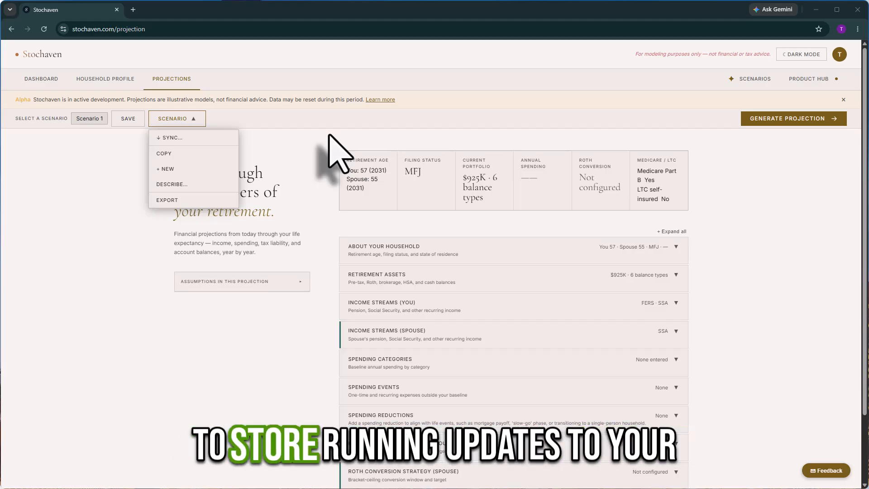
click(190, 138)
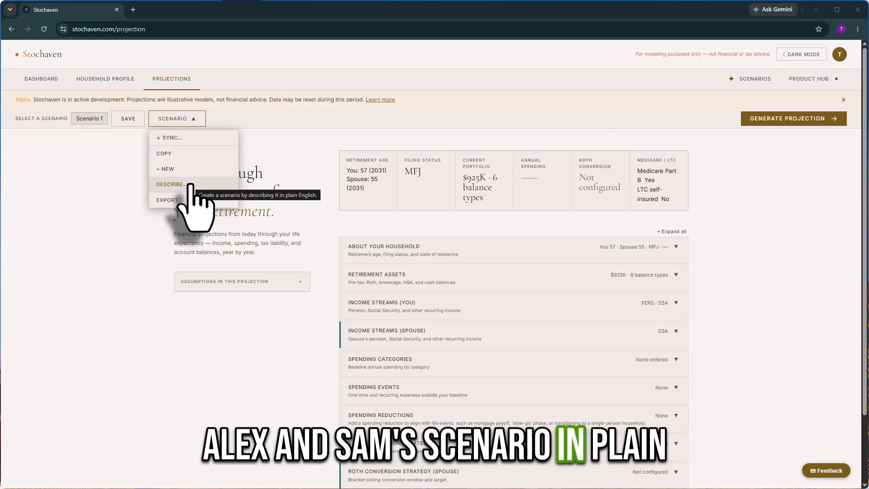
Paste the prepared 477-character household story into the DESCRIBE scenario box.
click(190, 185)
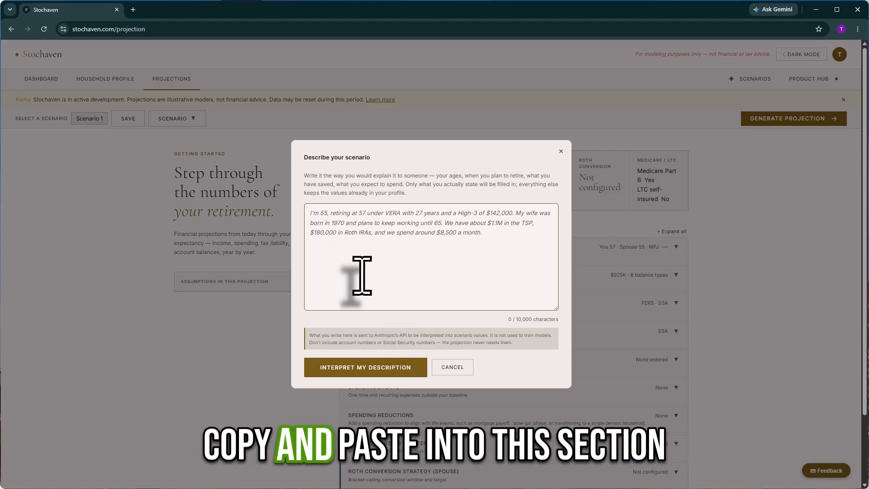
text(Alex and Sam, 52 and 50. I, Alex, am a fed and plan to retire at 57 with 30 years in. My wife Sam is in the private sector and wants to stop at 55. We're in Virginia and we're staying put after we retire. Our fixed spending runs about $6,000 a month including the mortgage, and we spend another $2,500 a month on the discretionary side. We both plan to start collecting SSA at FRA. We're also curious about doing Roth conversions in our gap years before Social Security starts.)
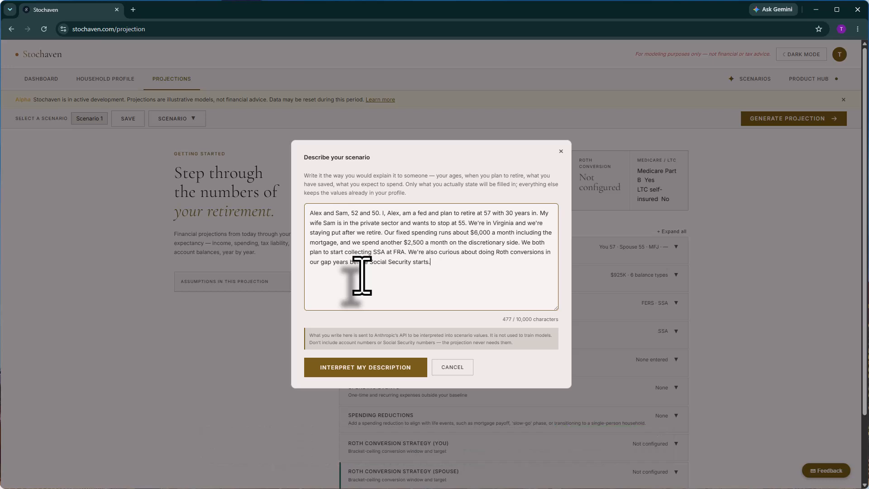
Interpret the description, rename the scenario to 'Baseline', and review the interpreted summary.
click(371, 372)
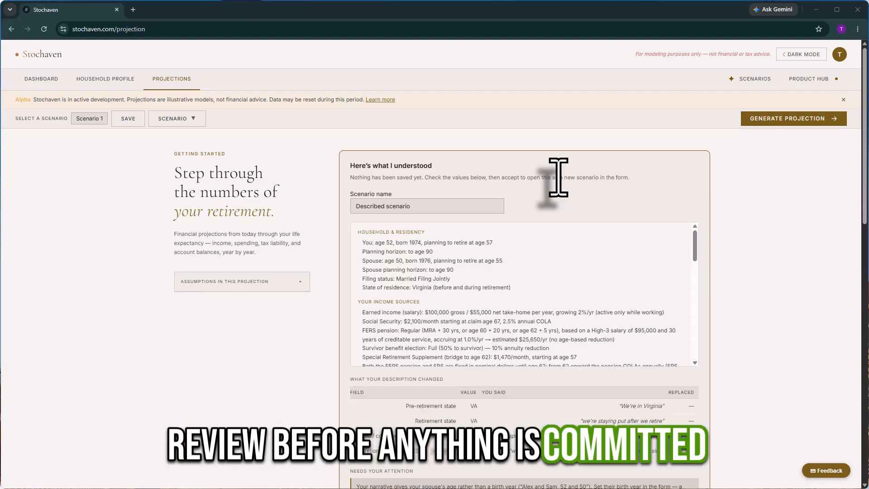
drag(446, 206, 296, 211)
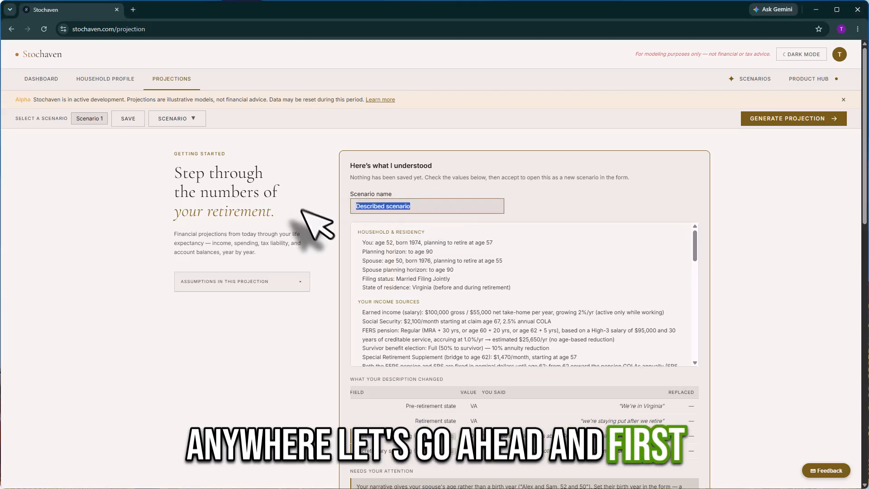
text(Baseline)
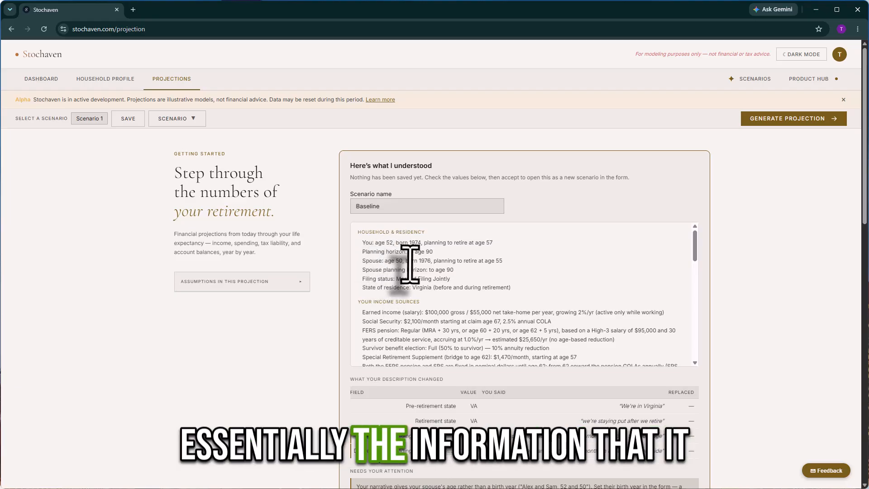
scroll(410, 264, down, 1)
scroll(409, 264, down, 3)
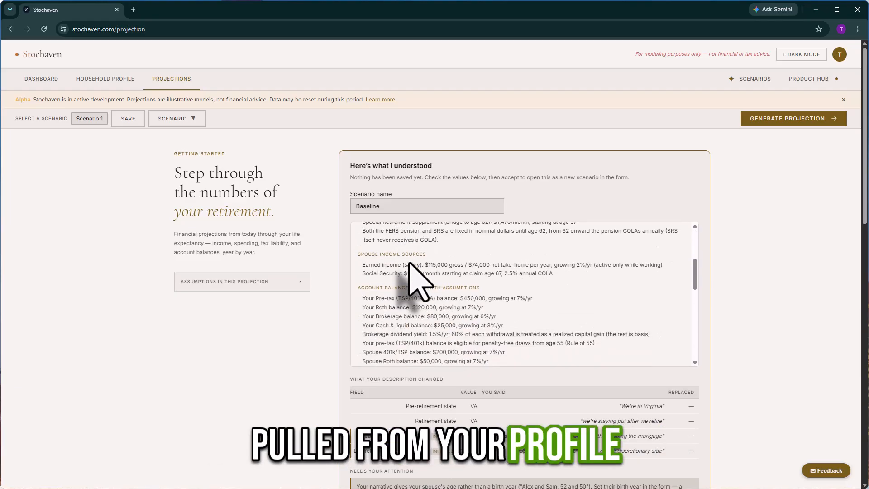
scroll(410, 264, down, 5)
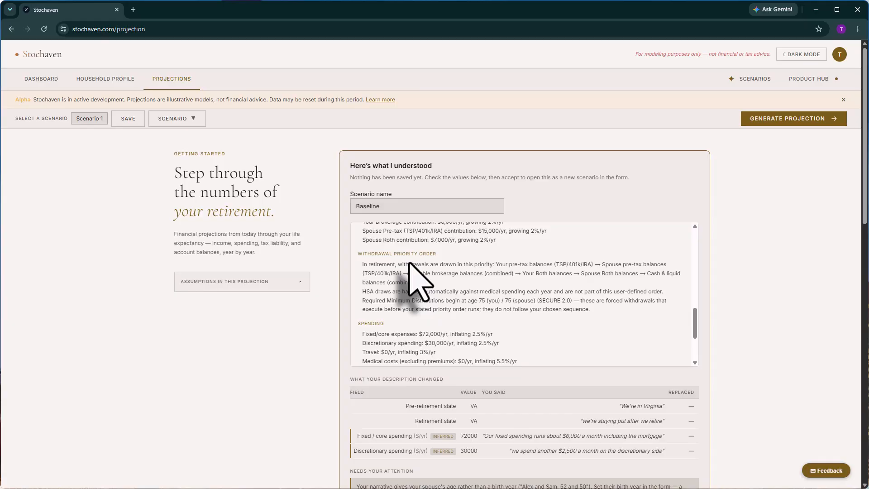
scroll(409, 263, down, 3)
scroll(495, 359, down, 2)
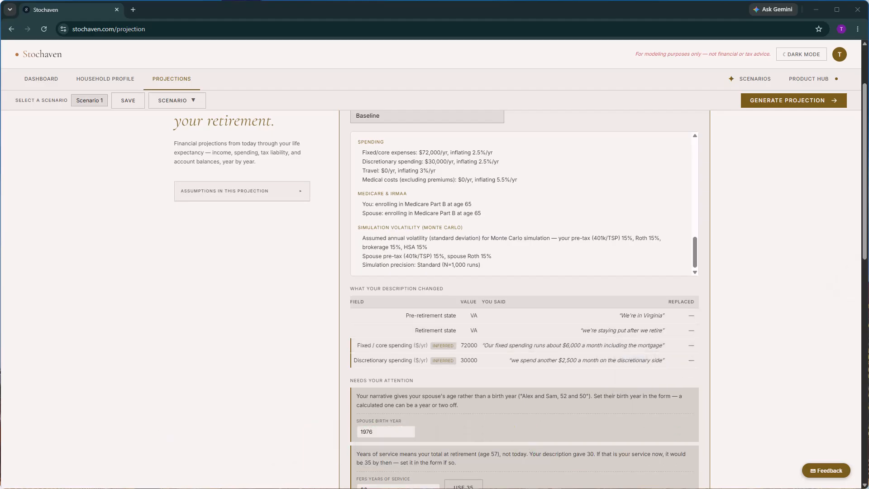
scroll(524, 298, down, 4)
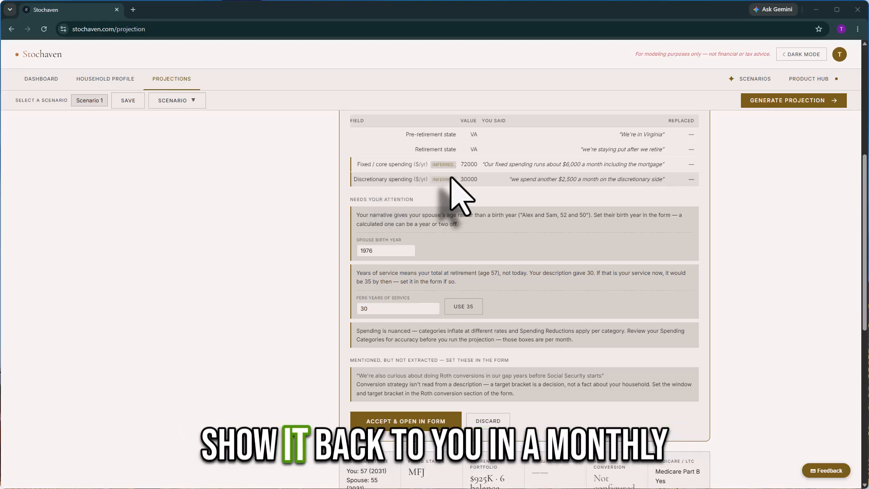
scroll(452, 181, up, 1)
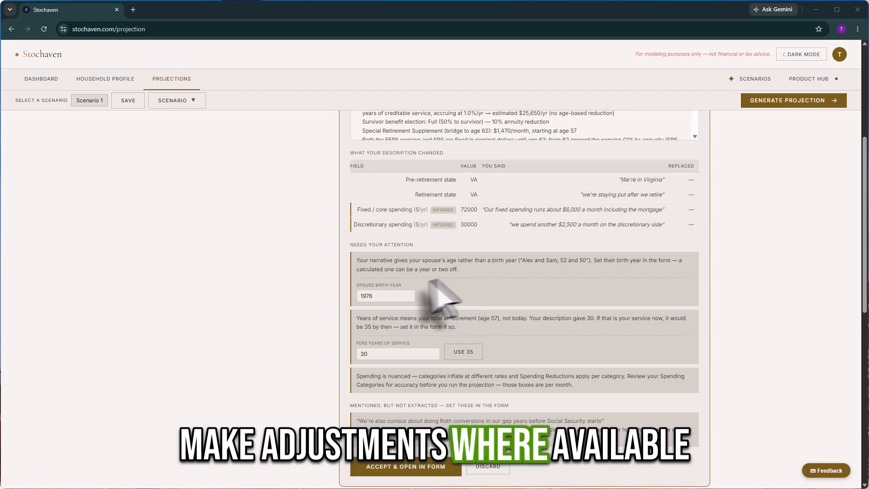
click(379, 297)
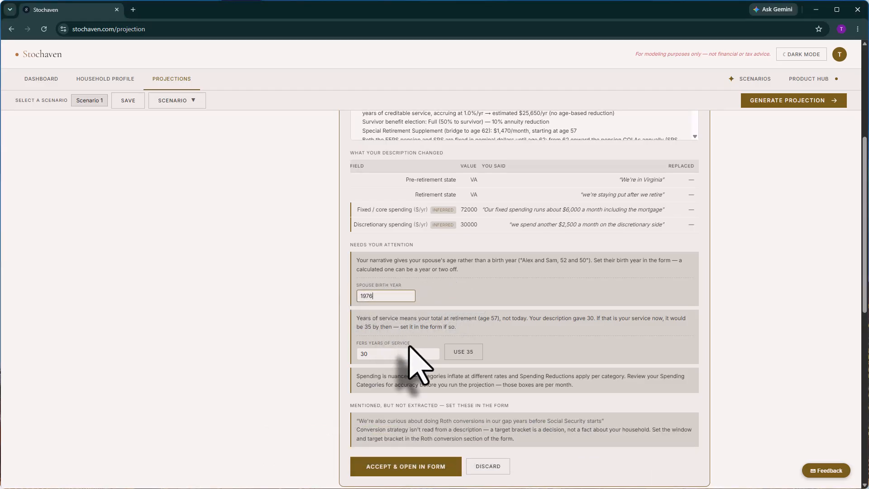
click(510, 293)
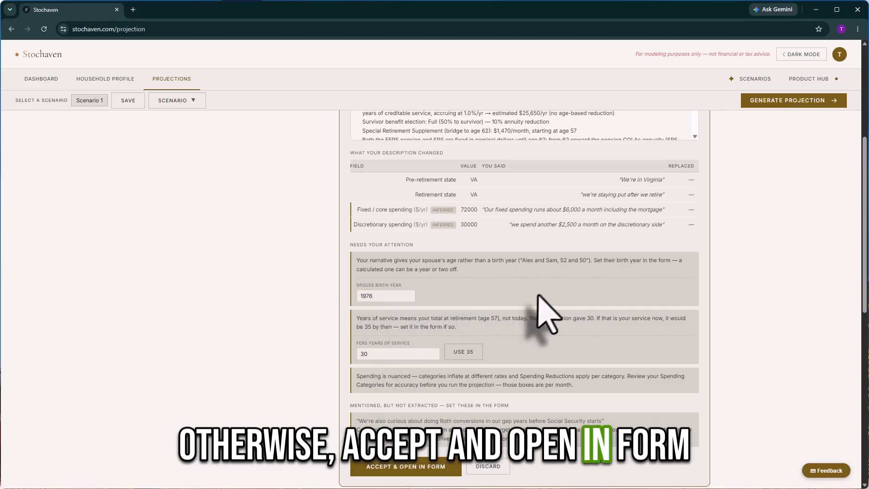
scroll(537, 310, down, 2)
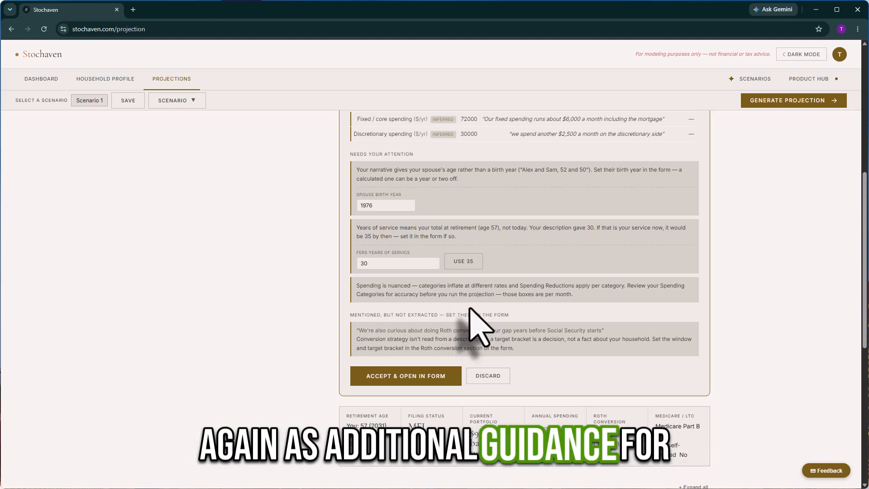
Accept the interpretation and open the Baseline scenario in the projection form.
click(414, 377)
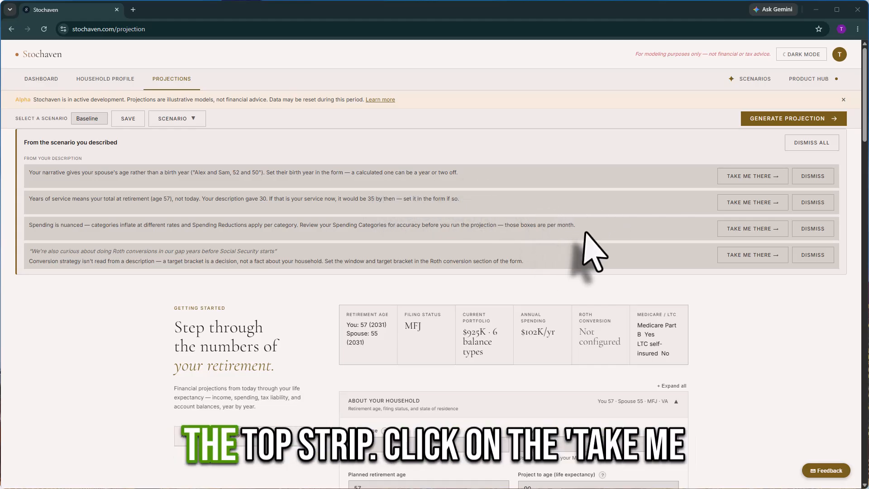
Review and dismiss the spouse birth year and service-years notes, then jump to Roth conversion settings.
click(754, 177)
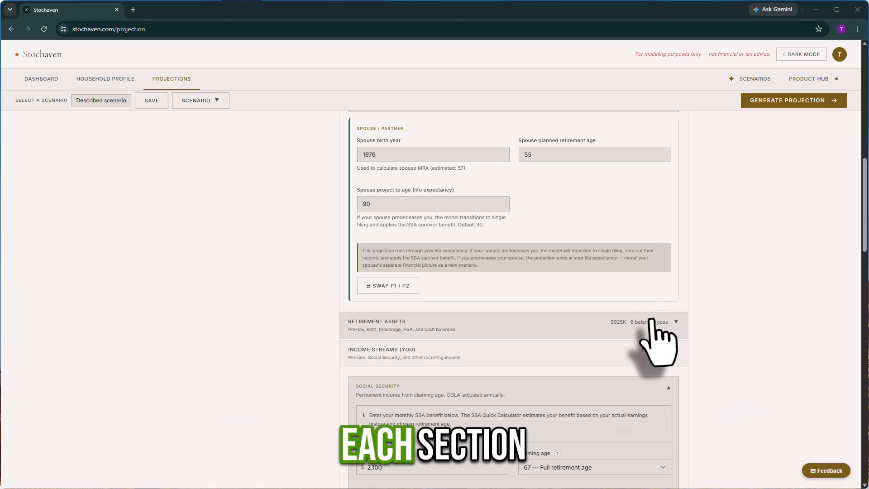
scroll(862, 245, up, 10)
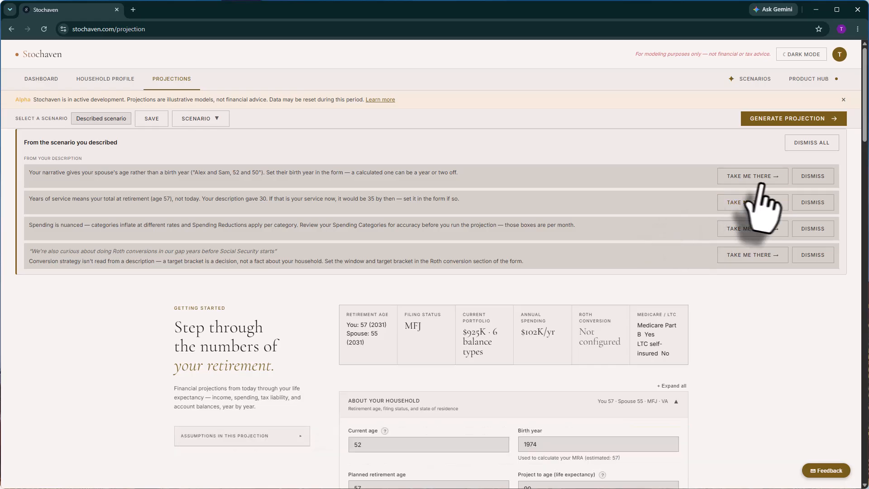
click(812, 176)
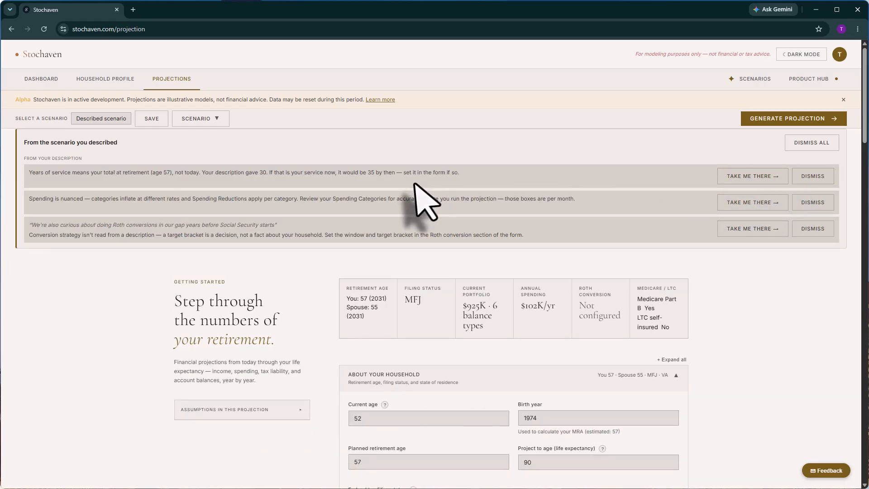
click(747, 177)
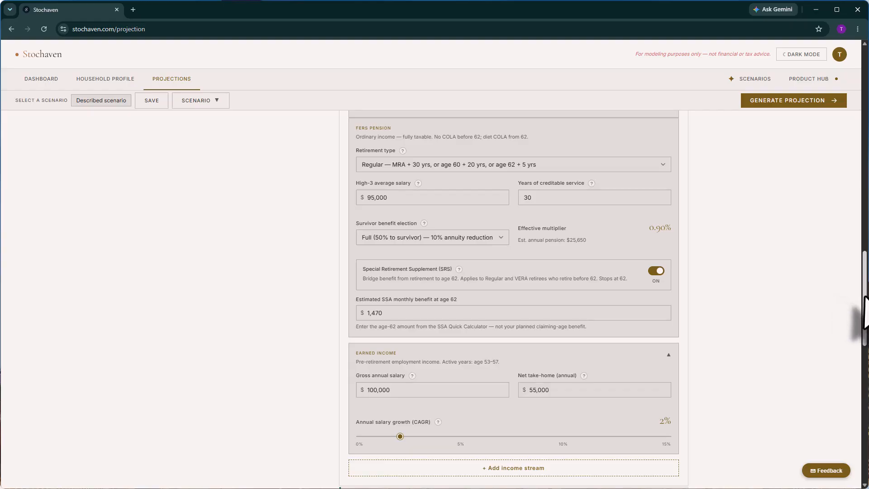
drag(865, 313, 864, 104)
click(813, 174)
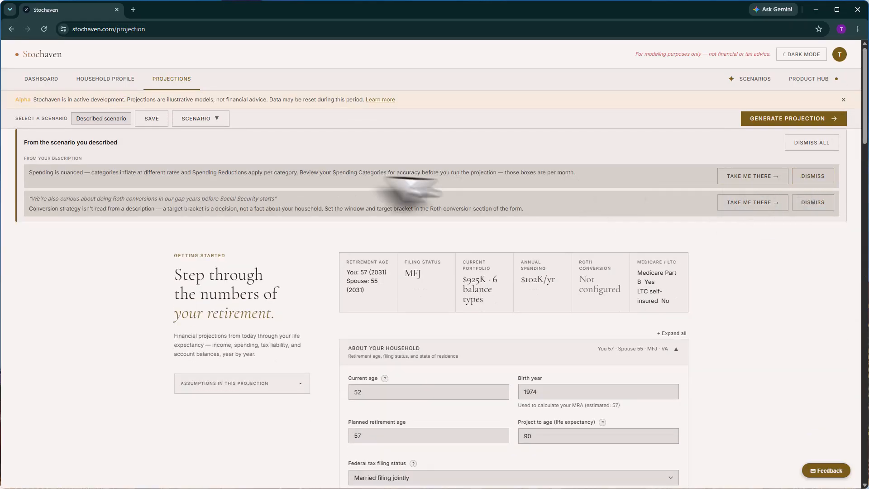
click(752, 203)
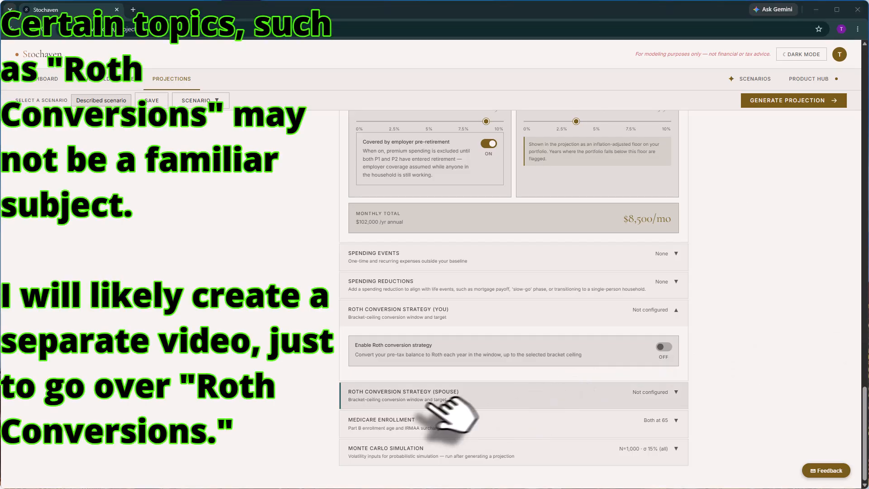
Turn on your own Roth conversions with a start age of 58.
click(668, 348)
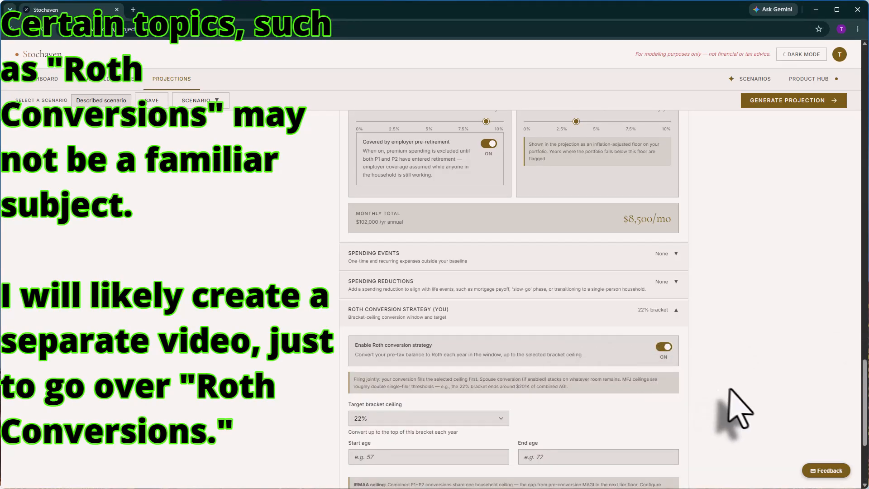
scroll(561, 393, down, 2)
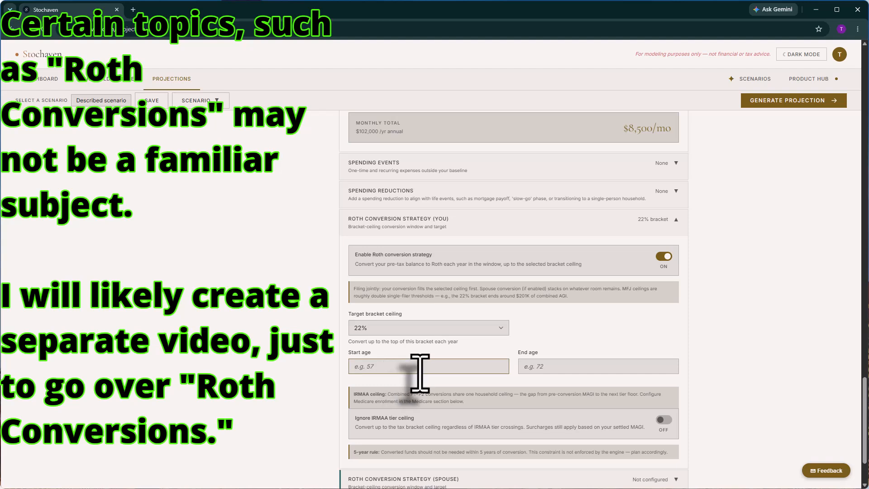
text(57)
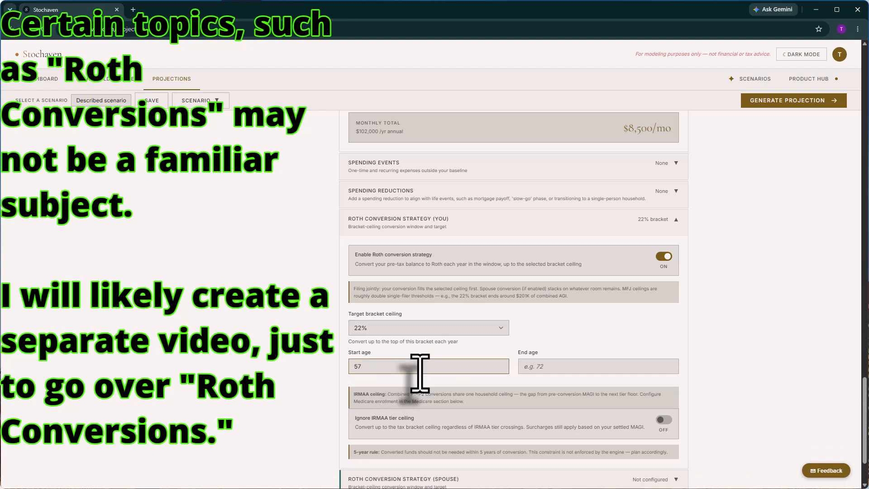
key(BackSpace)
text(8)
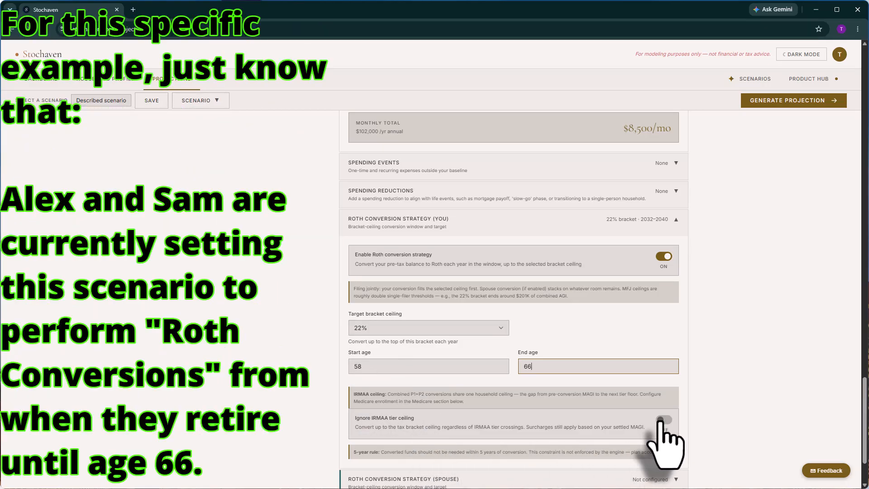
scroll(699, 376, down, 2)
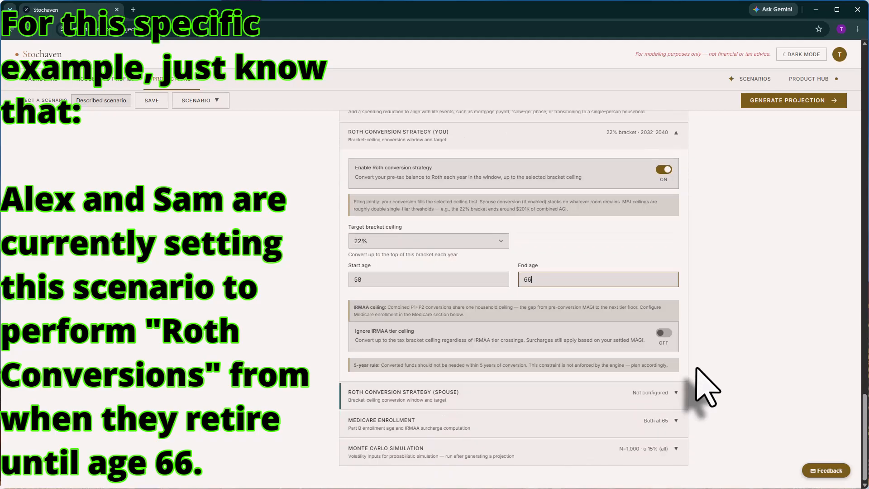
Enable the spouse's Roth conversions with a conversion end age of 66.
click(669, 393)
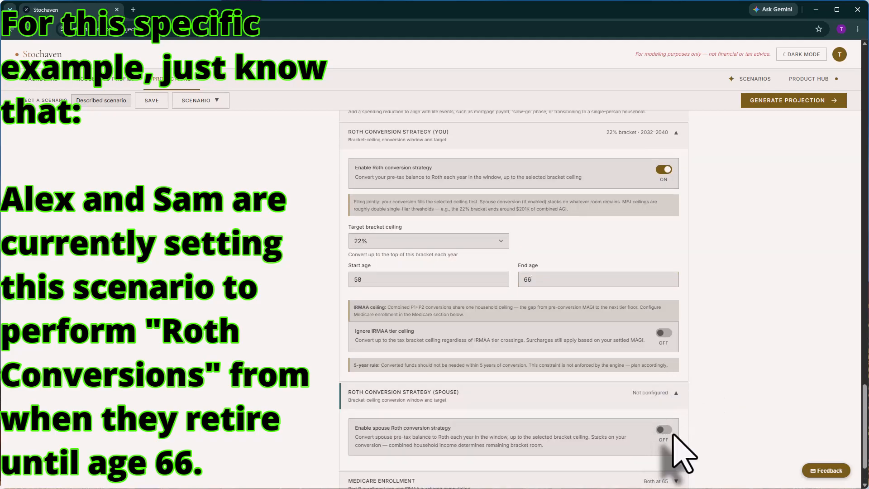
click(664, 430)
scroll(708, 414, down, 3)
click(389, 383)
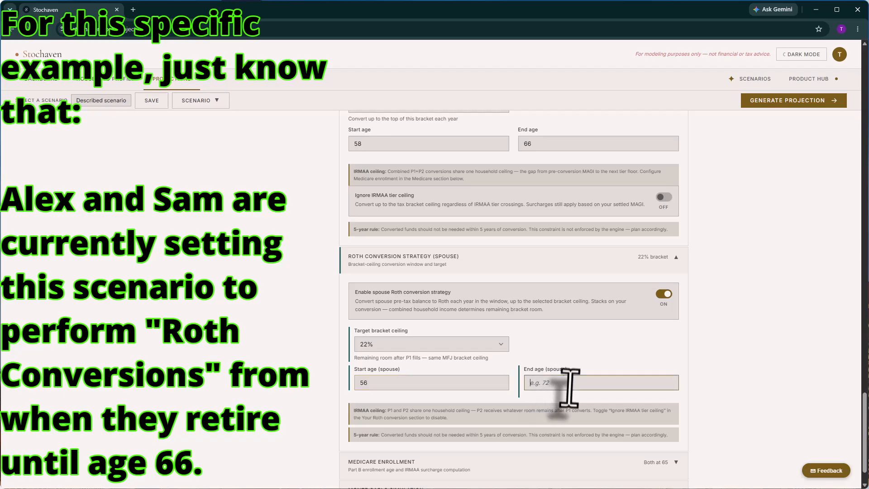
text(66)
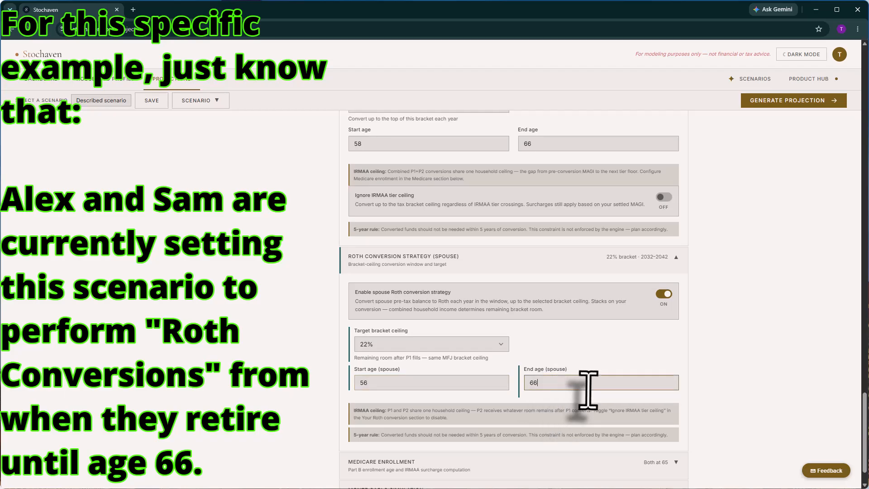
scroll(692, 344, up, 2)
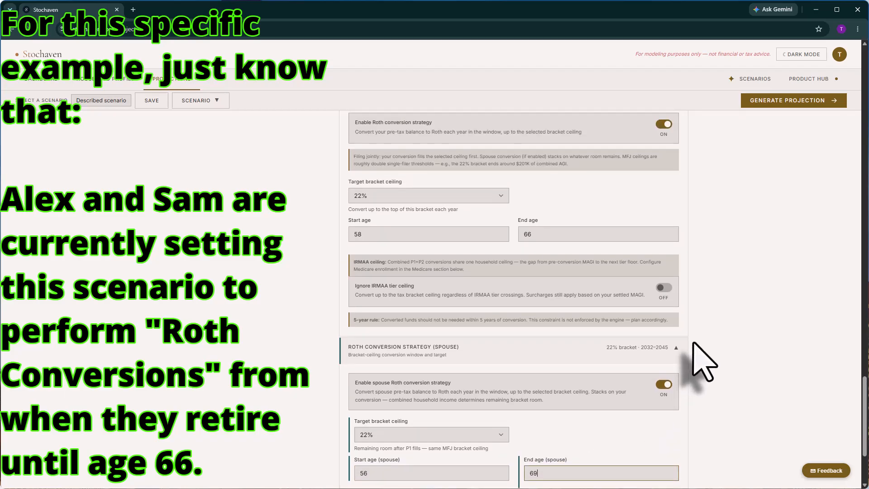
scroll(694, 343, down, 3)
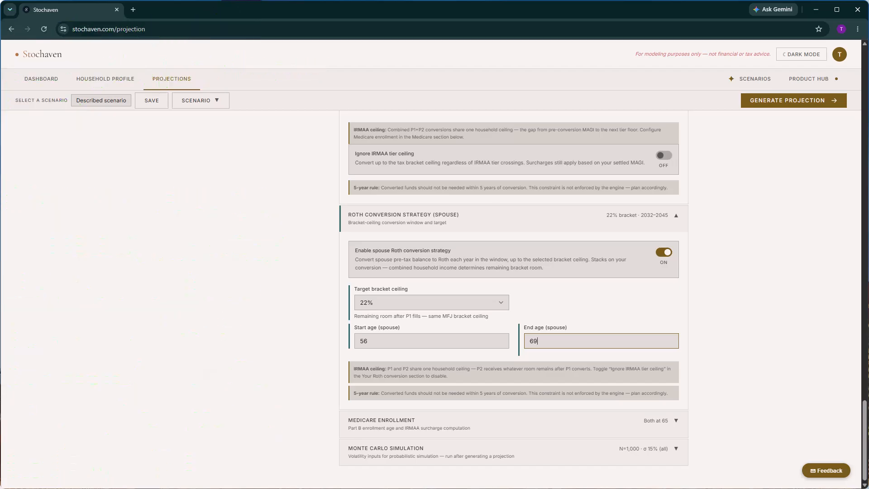
Dismiss the Roth conversion notice from the scenario description.
drag(863, 447, 859, 126)
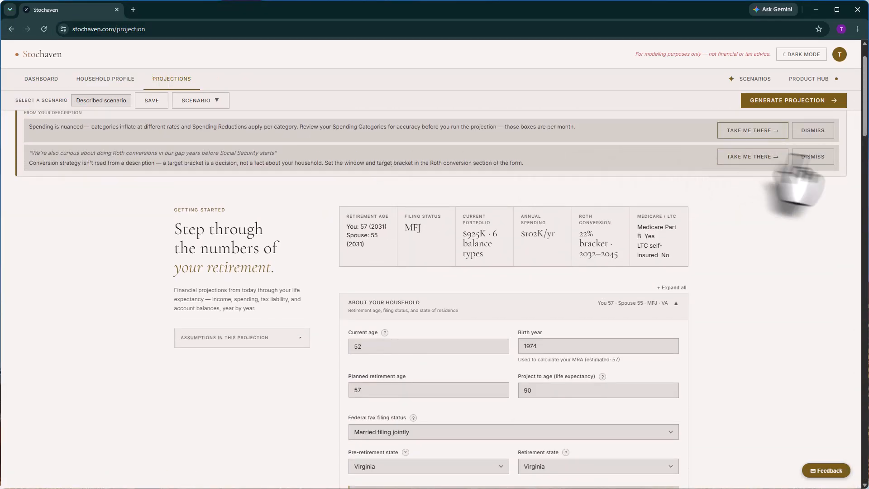
click(813, 157)
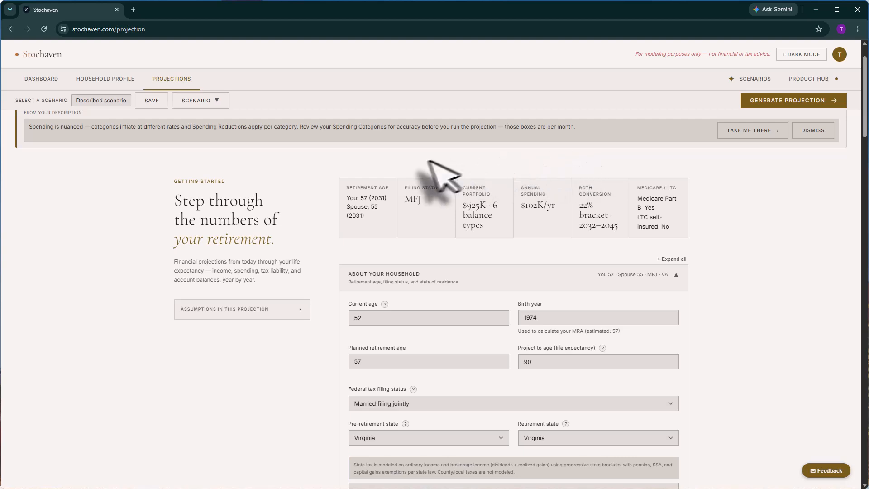
scroll(442, 171, up, 2)
click(743, 178)
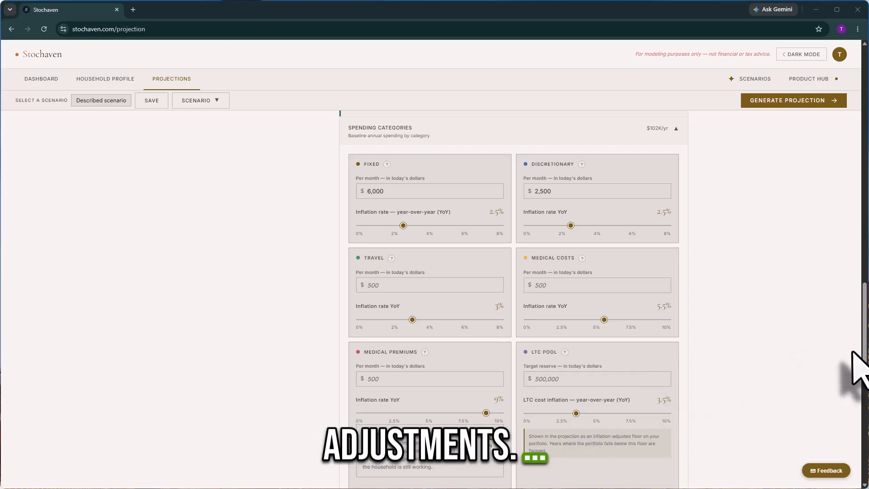
drag(865, 367, 865, 199)
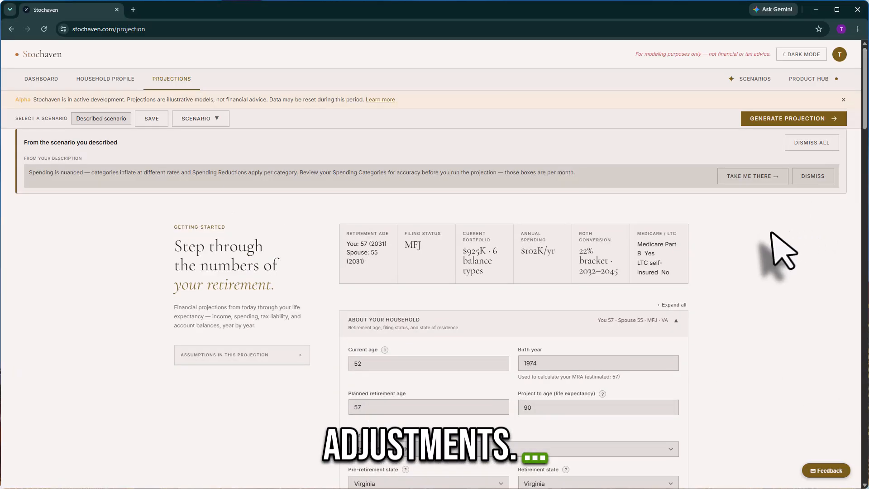
Dismiss the 'From the scenario you described' notices panel.
click(813, 176)
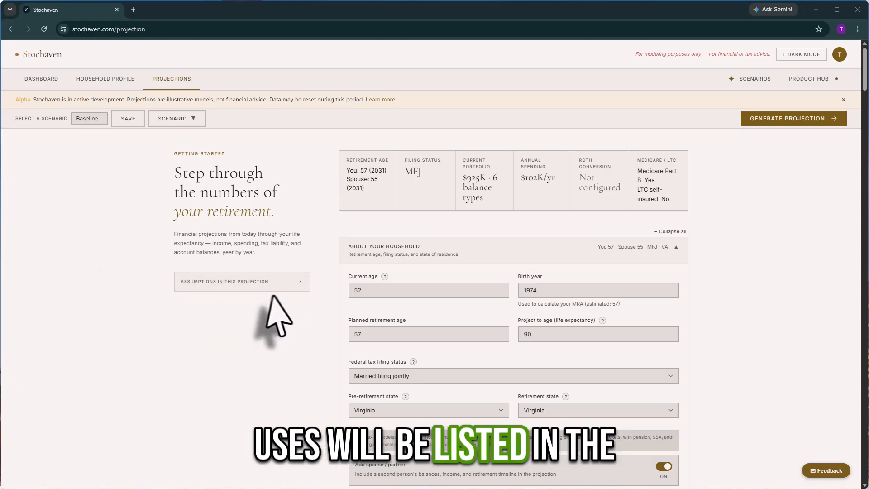
Expand the 'Assumptions in this projection' list, review it, and fold it away.
click(273, 286)
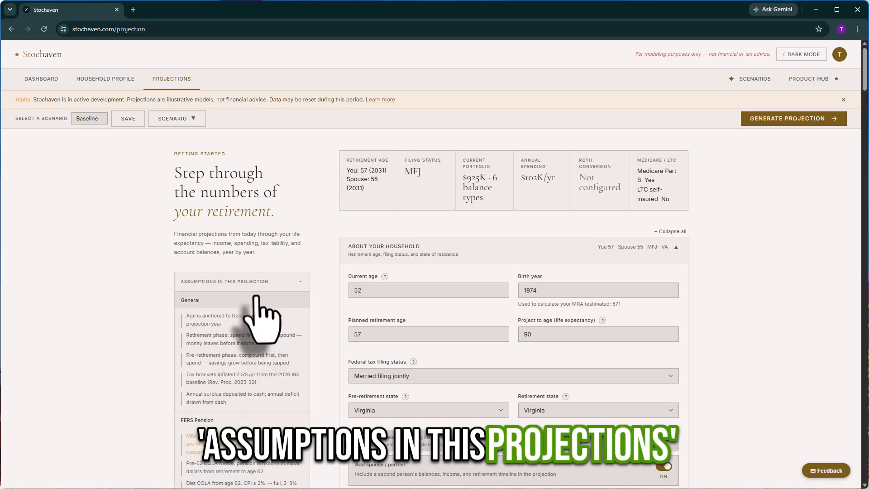
scroll(267, 317, down, 5)
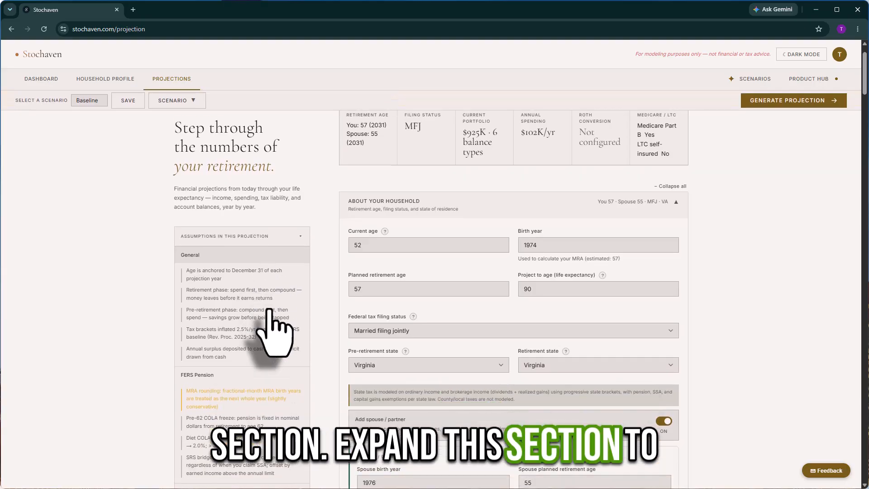
scroll(266, 308, down, 4)
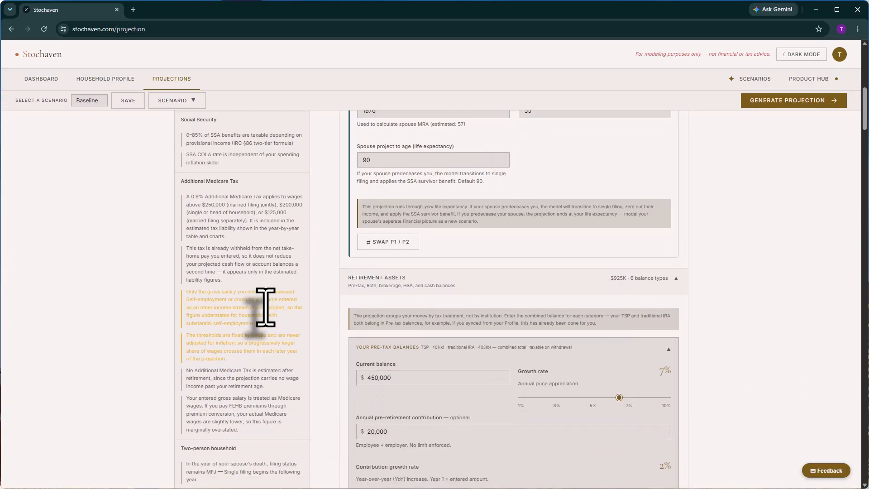
scroll(266, 307, up, 7)
scroll(266, 307, up, 3)
click(289, 285)
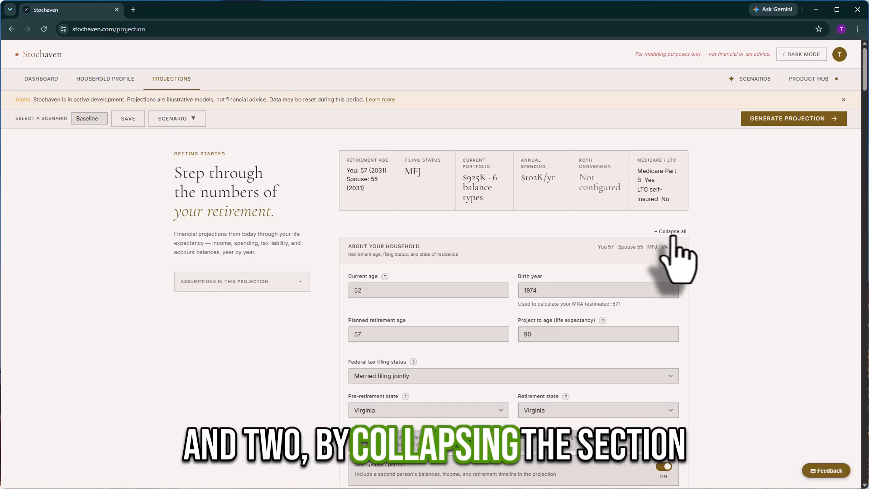
Collapse all form sections, leaving only About Your Household open.
click(671, 232)
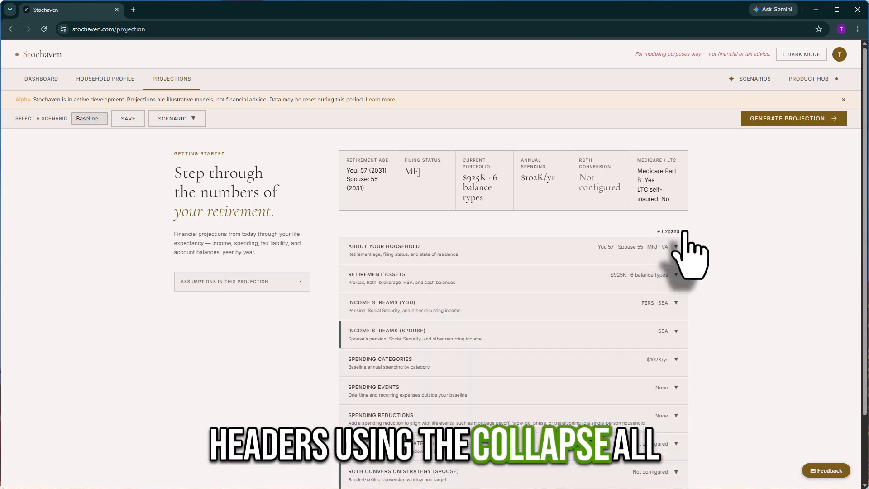
click(684, 233)
click(679, 232)
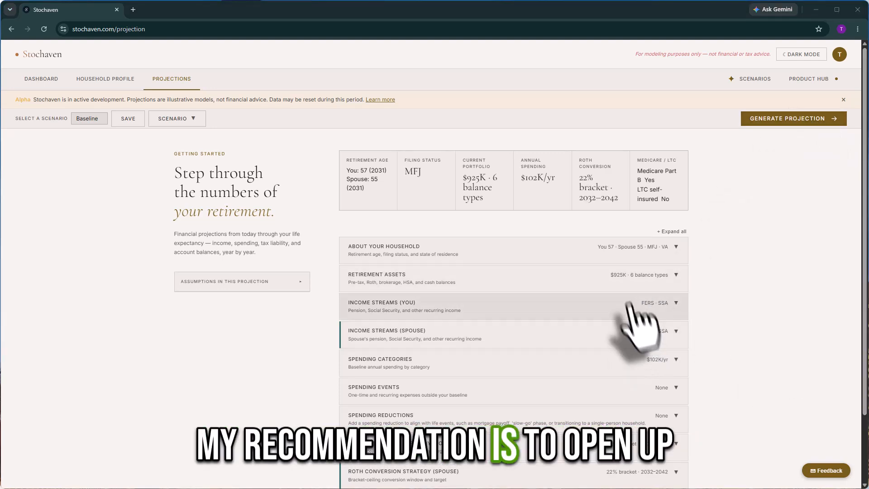
click(656, 255)
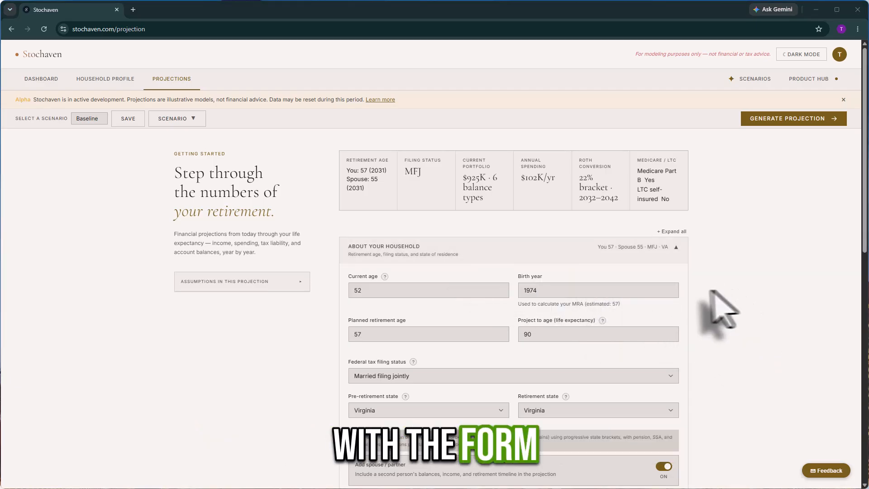
Expand Retirement Assets and review each balance panel and the six-step withdrawal priority.
scroll(698, 309, down, 4)
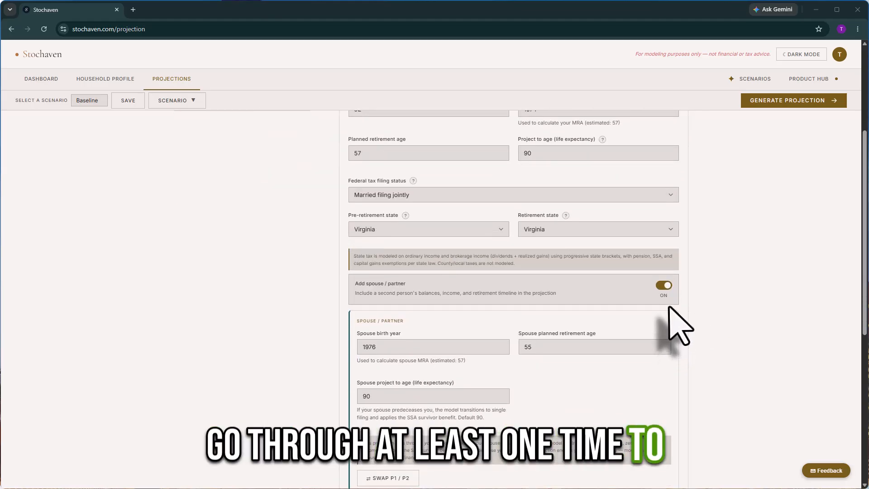
scroll(707, 328, down, 3)
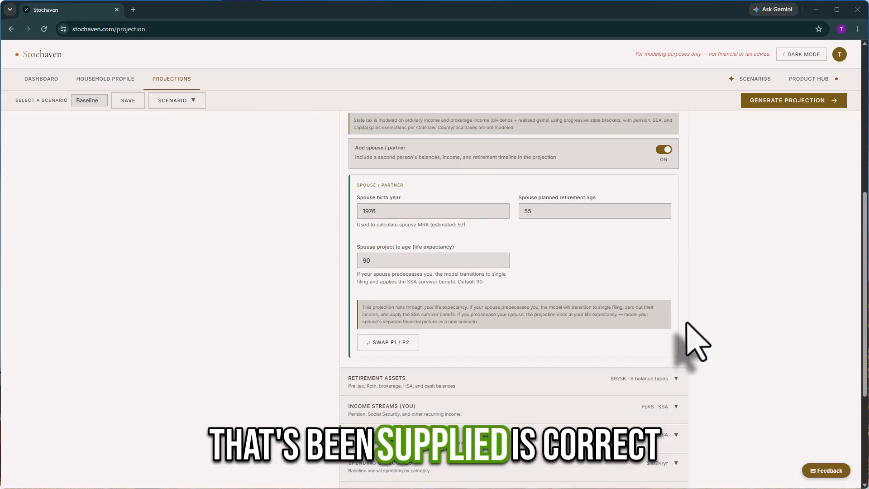
click(676, 380)
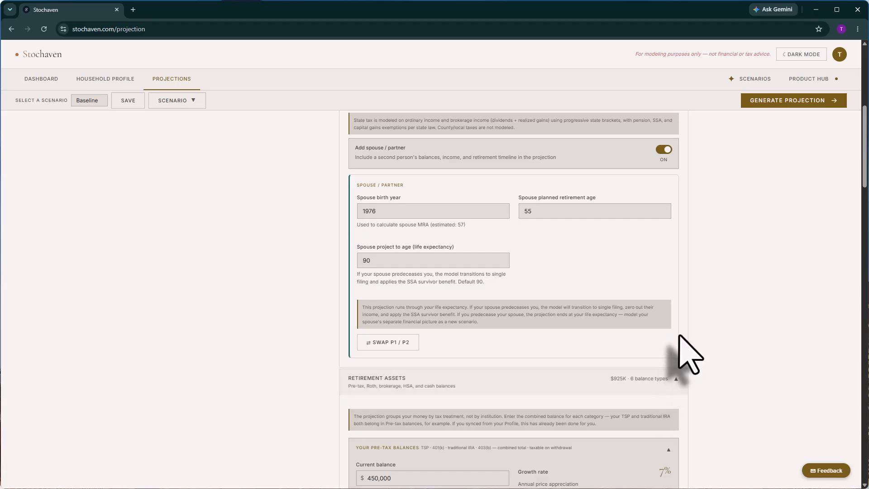
scroll(683, 357, down, 3)
scroll(711, 351, down, 4)
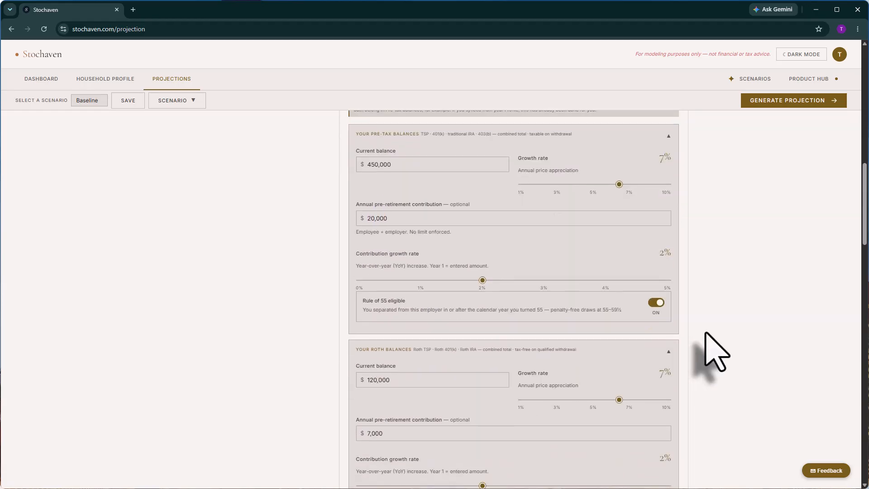
scroll(710, 352, down, 4)
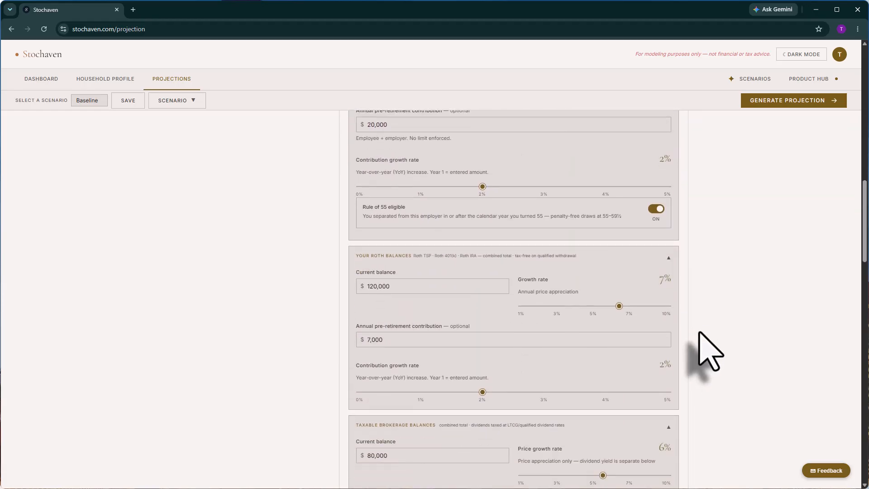
scroll(699, 334, down, 3)
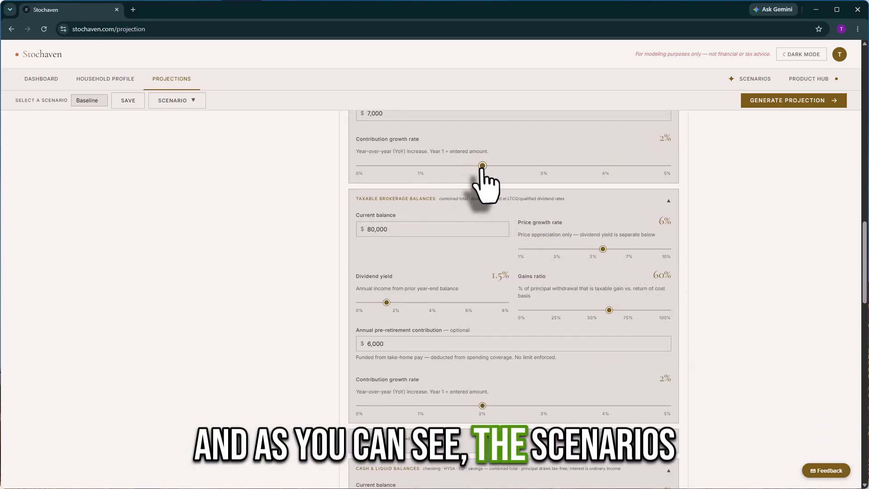
mouse_move(482, 166)
mouse_down()
mouse_move(431, 166)
mouse_move(482, 166)
mouse_up()
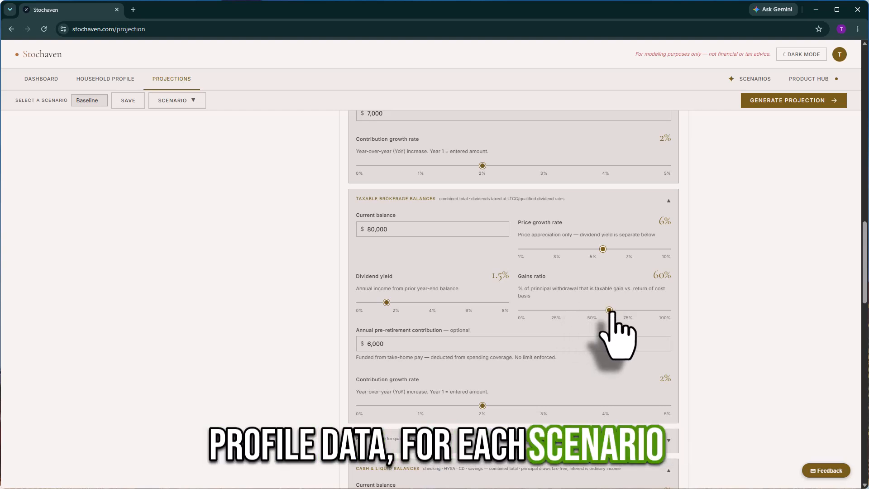
scroll(684, 348, down, 4)
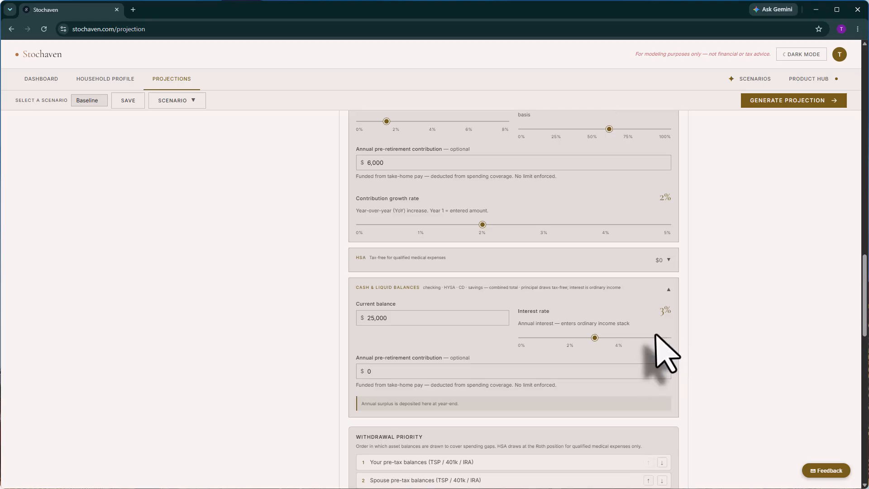
scroll(667, 350, down, 6)
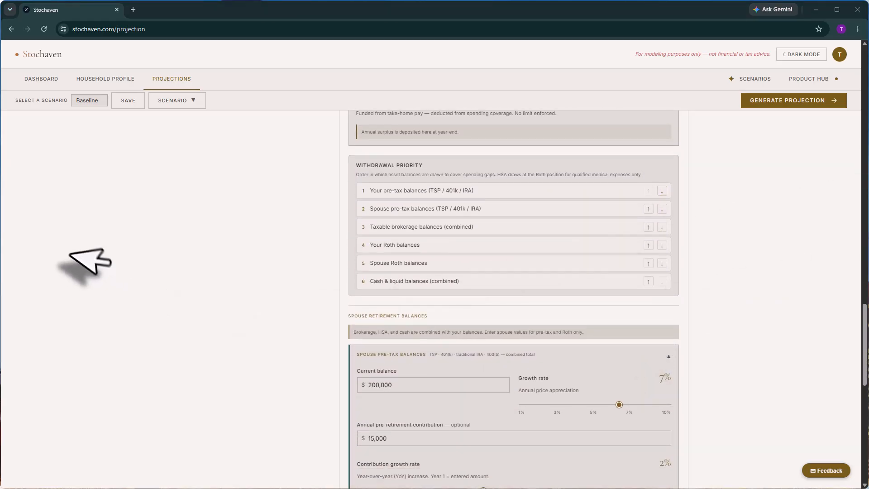
drag(422, 165, 355, 166)
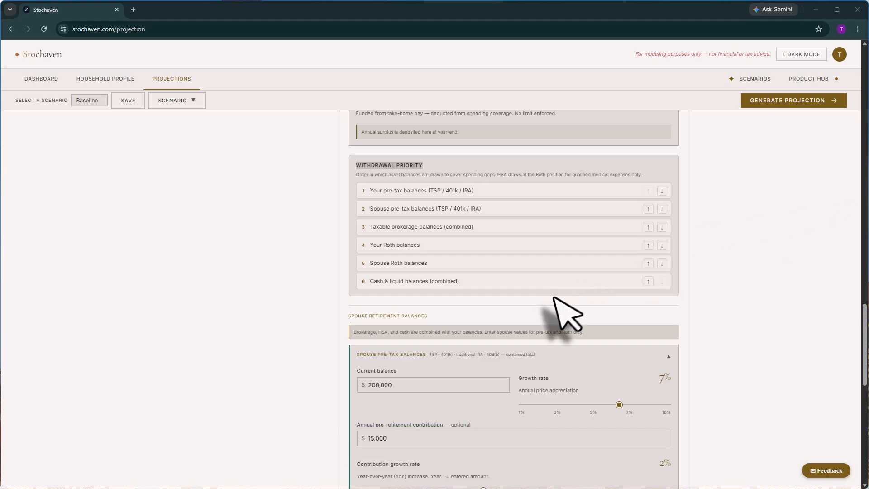
scroll(554, 298, down, 7)
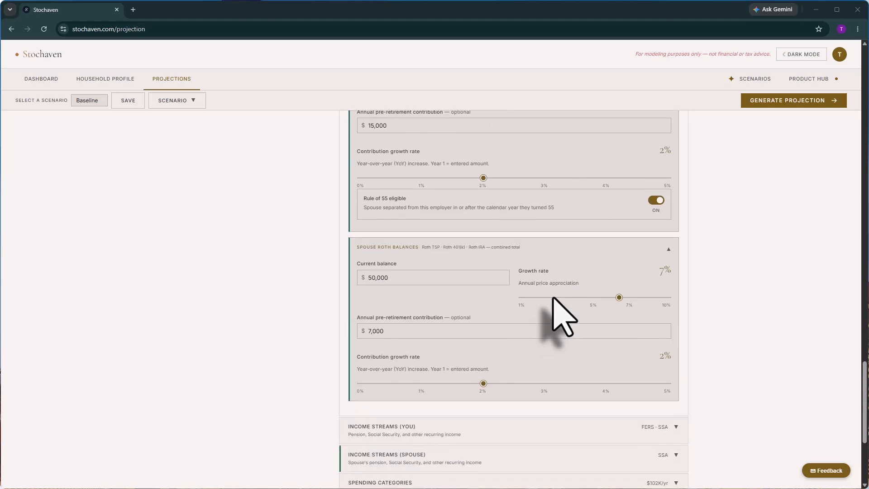
Expand Income Streams (Spouse), Income Streams (You) and Spending Categories to show their figures.
scroll(554, 298, down, 4)
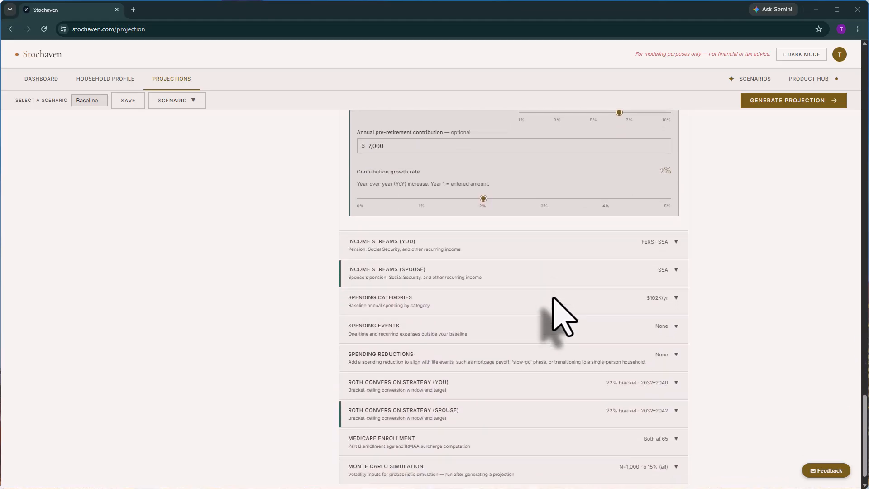
click(675, 271)
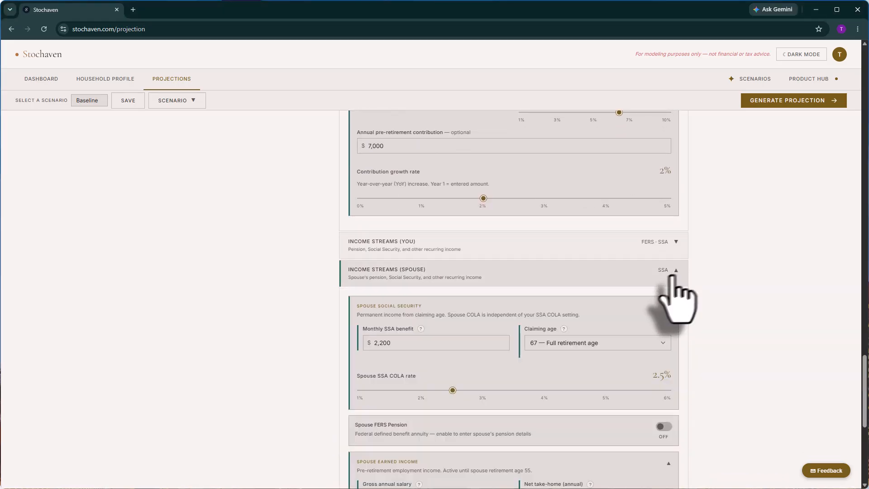
scroll(637, 290, down, 1)
scroll(643, 326, down, 2)
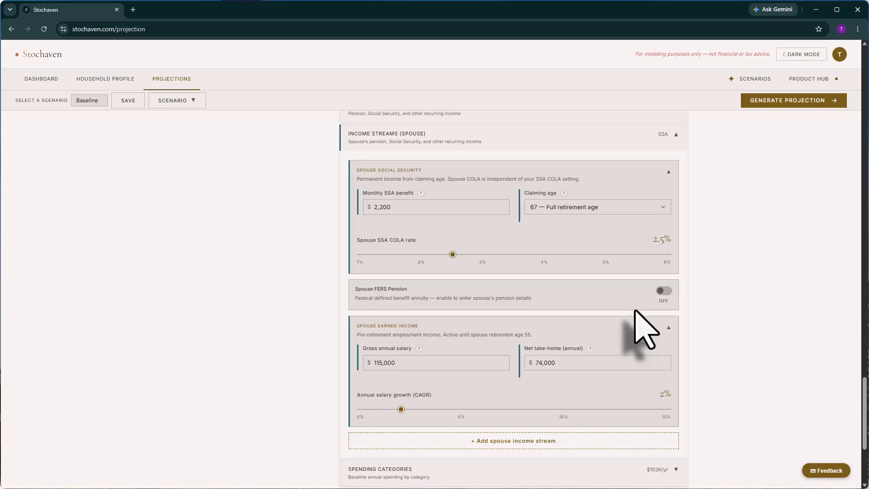
scroll(636, 317, up, 2)
click(635, 199)
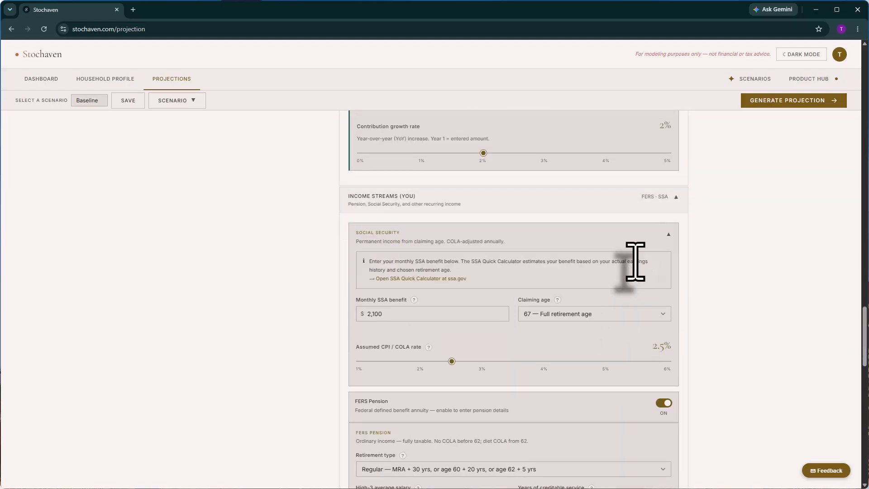
scroll(635, 262, down, 3)
scroll(636, 262, down, 10)
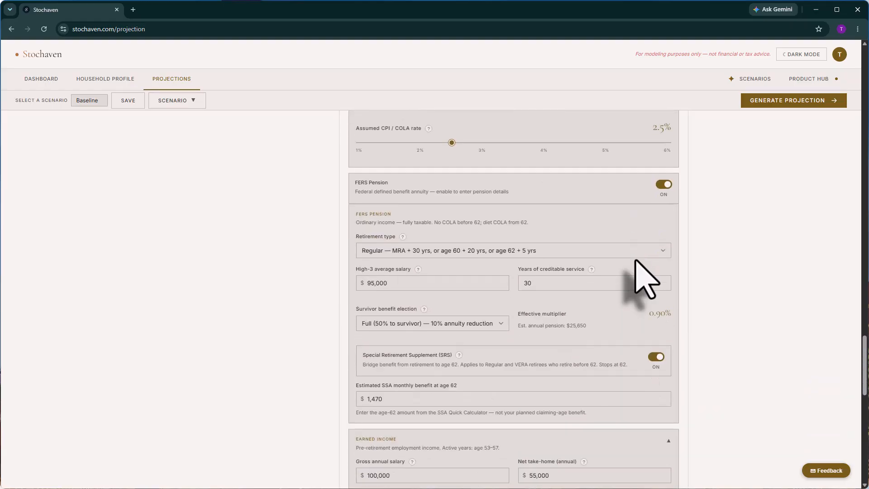
scroll(645, 279, down, 6)
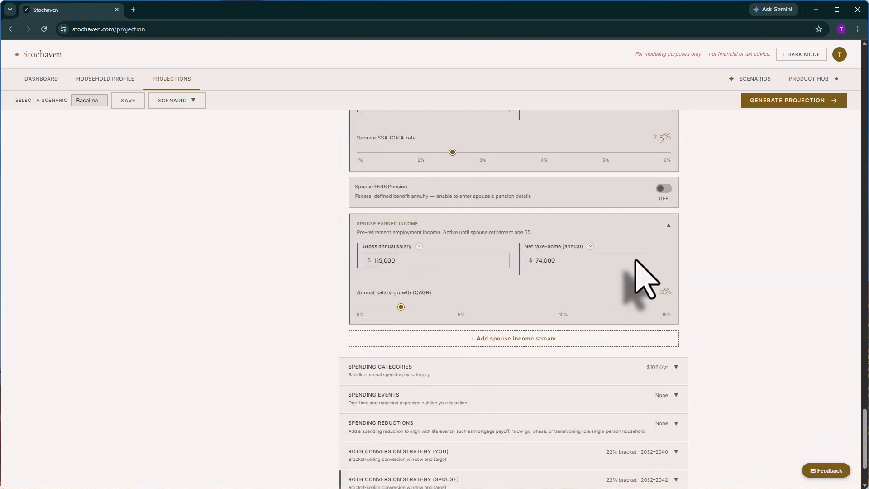
click(638, 284)
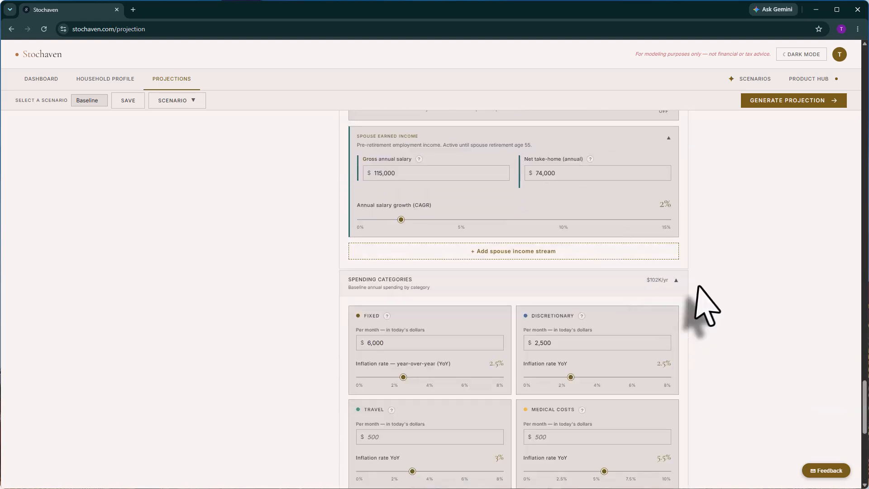
scroll(699, 300, down, 4)
scroll(699, 287, down, 5)
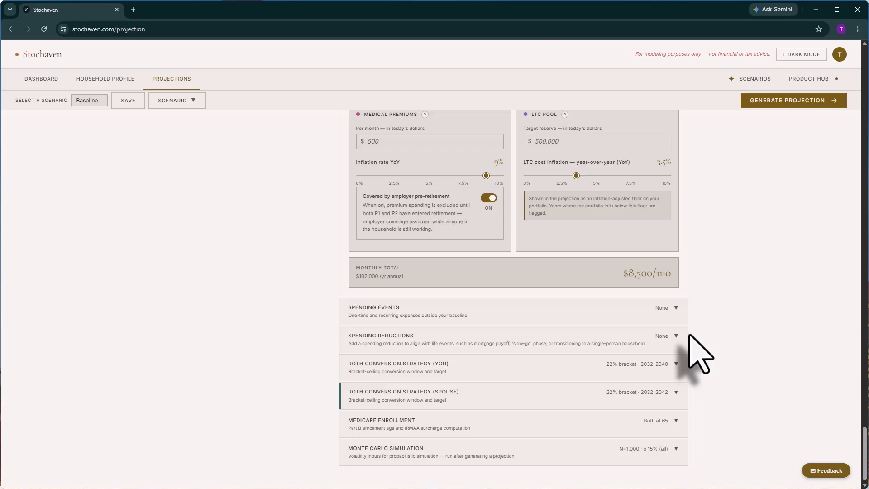
click(672, 314)
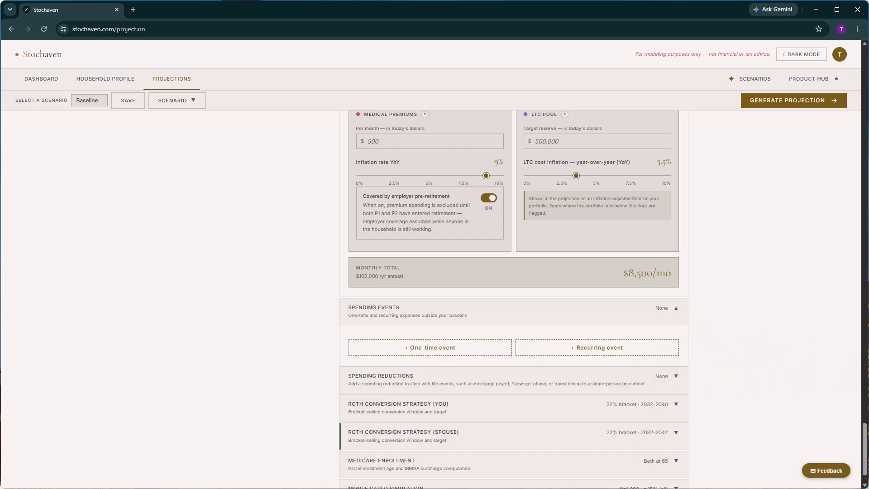
click(463, 348)
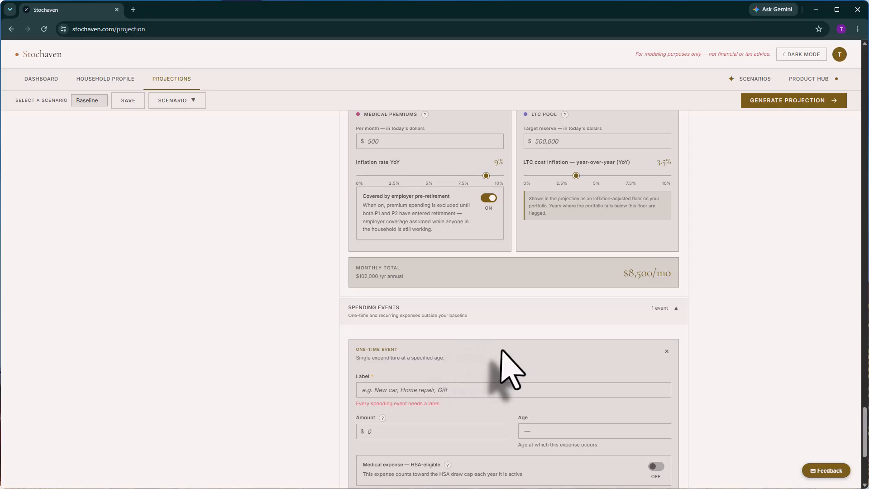
scroll(508, 369, down, 2)
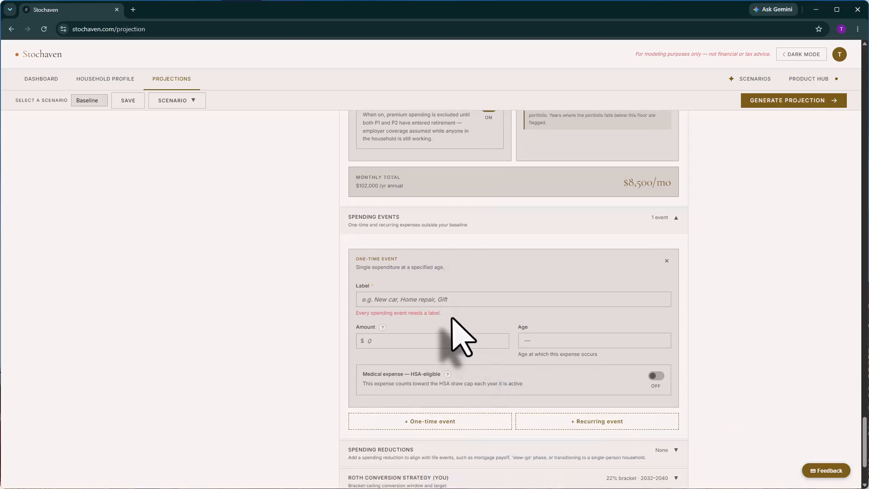
click(666, 261)
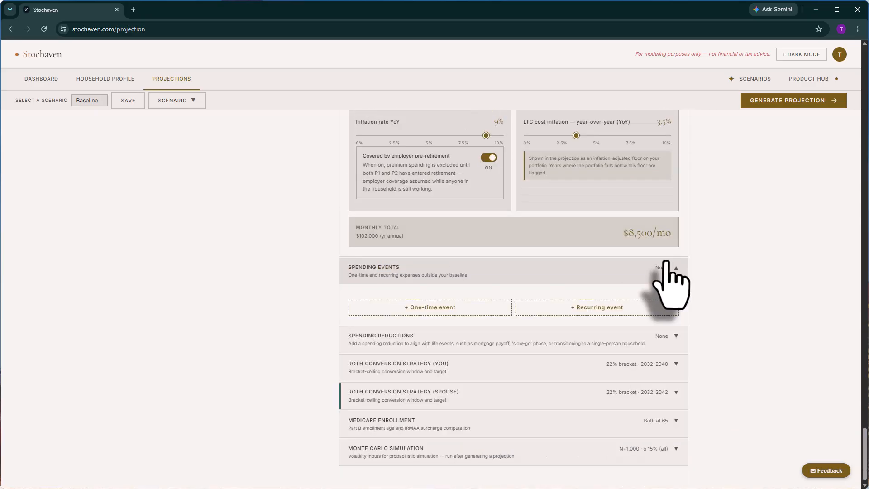
click(585, 304)
scroll(457, 377, down, 3)
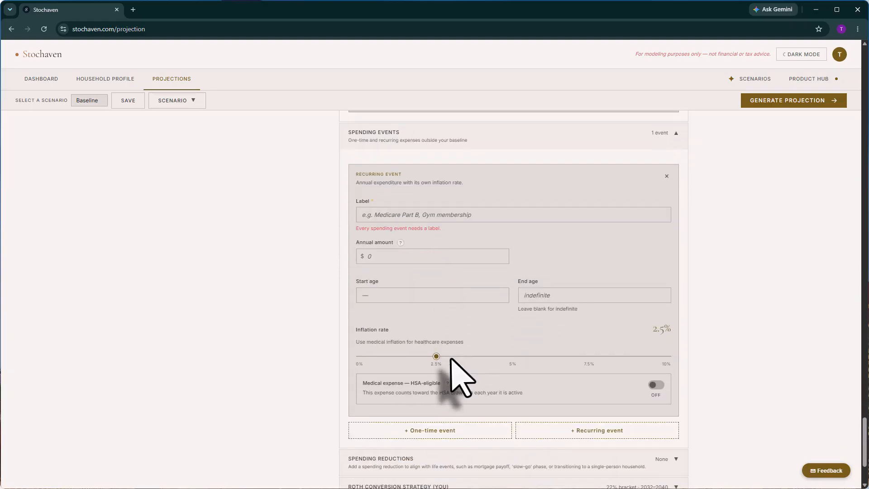
click(667, 175)
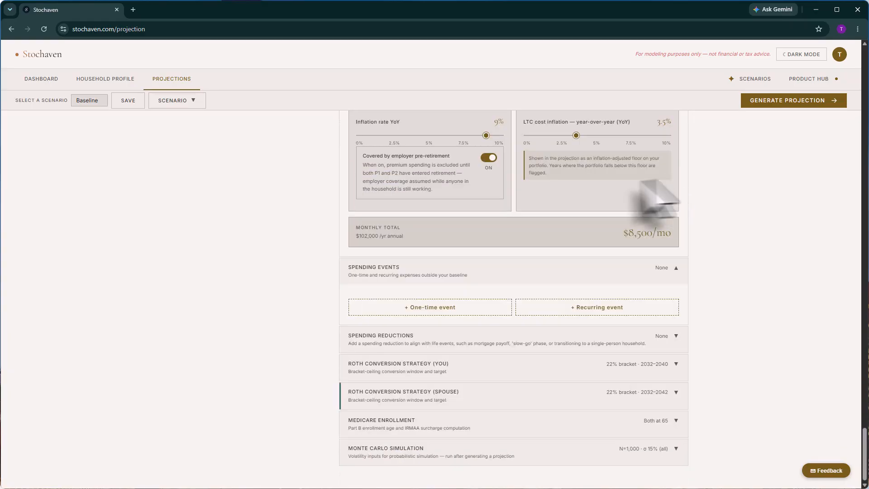
click(520, 270)
click(468, 343)
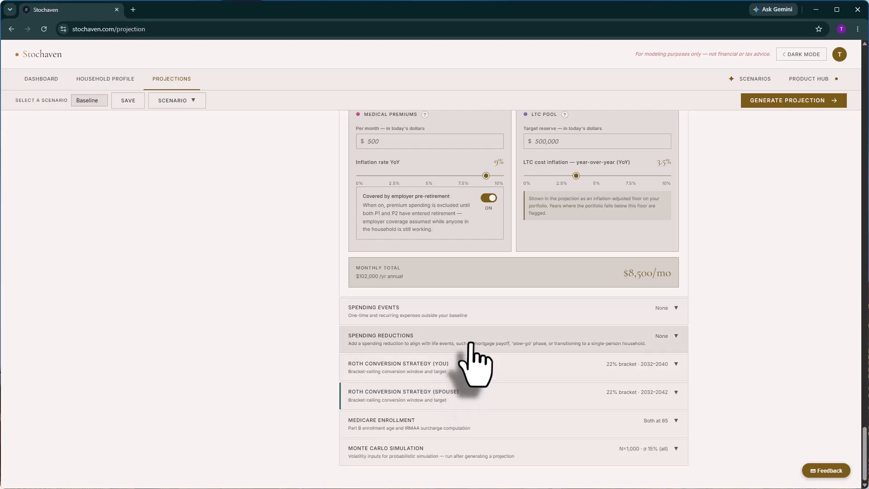
scroll(509, 353, down, 1)
click(512, 344)
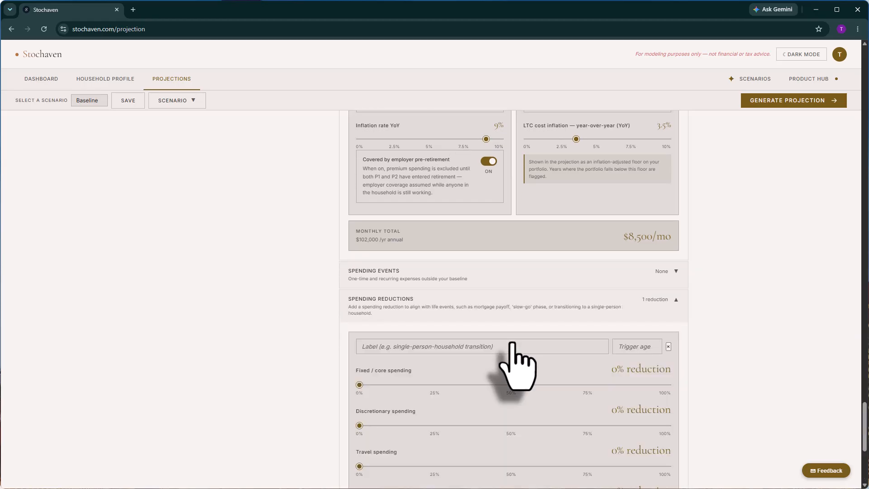
scroll(545, 361, down, 2)
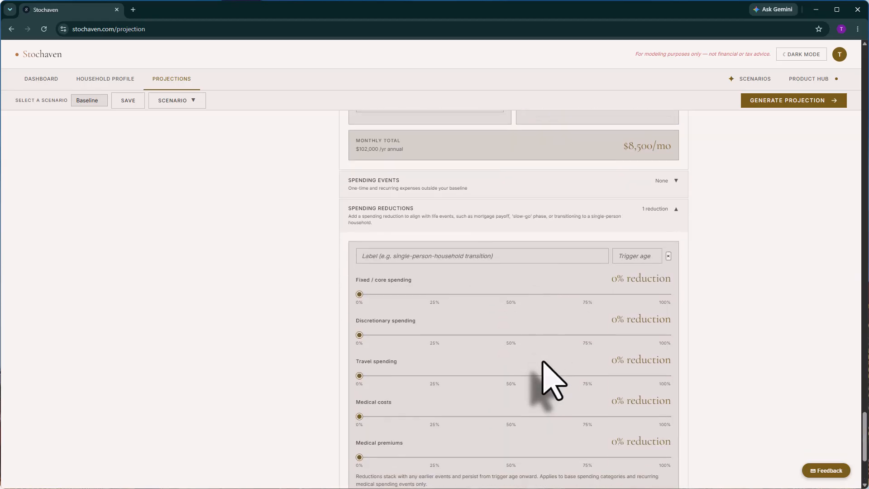
scroll(545, 362, down, 2)
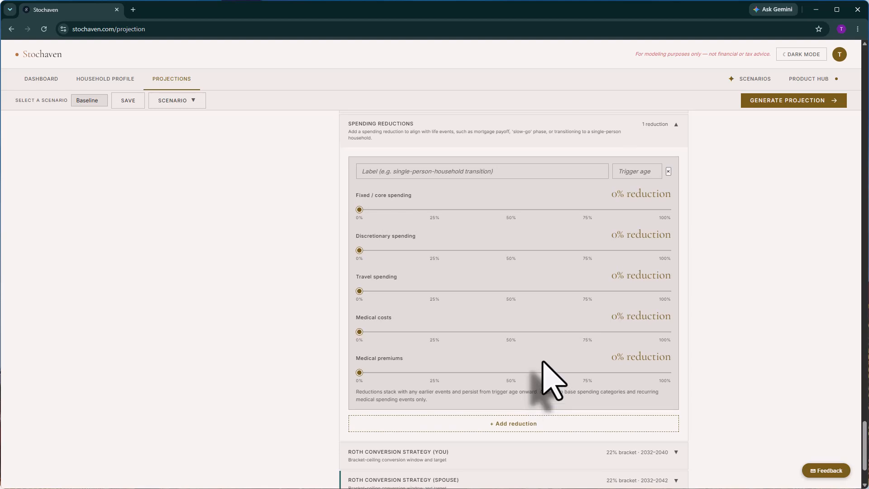
scroll(665, 195, up, 1)
click(675, 166)
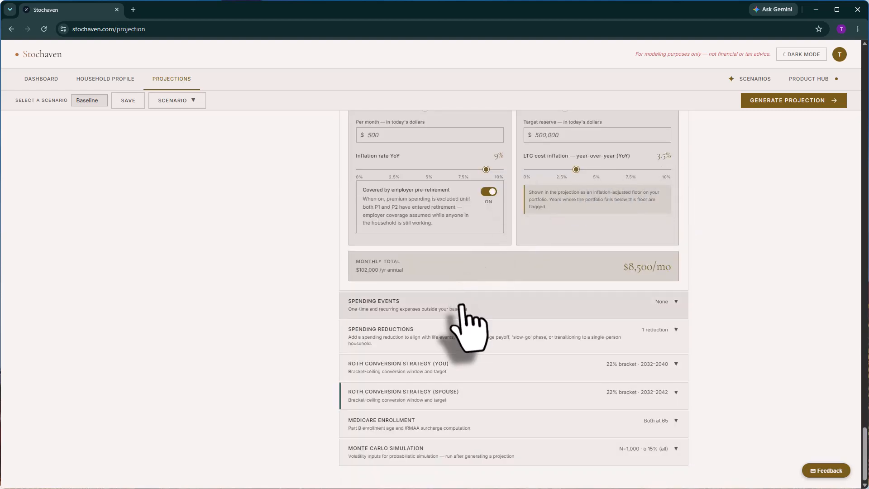
click(470, 338)
click(669, 211)
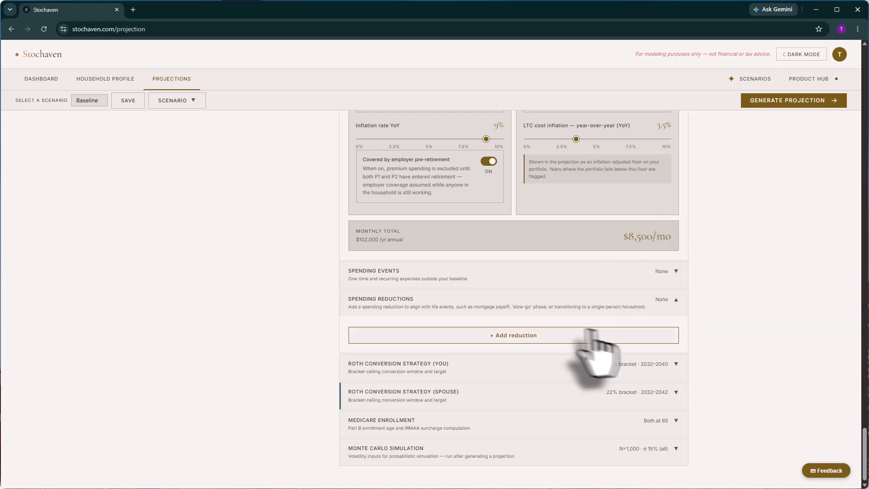
Lower your Roth conversion target bracket ceiling from 22% to 12%.
click(514, 369)
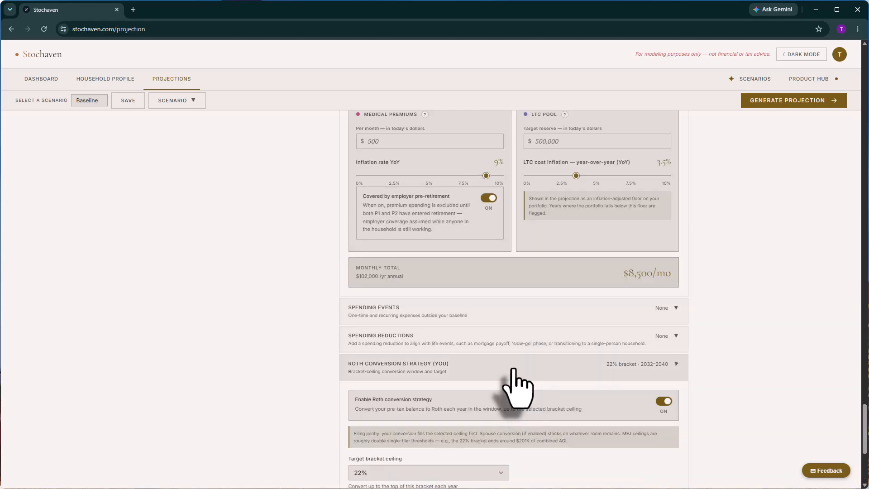
scroll(516, 389, down, 3)
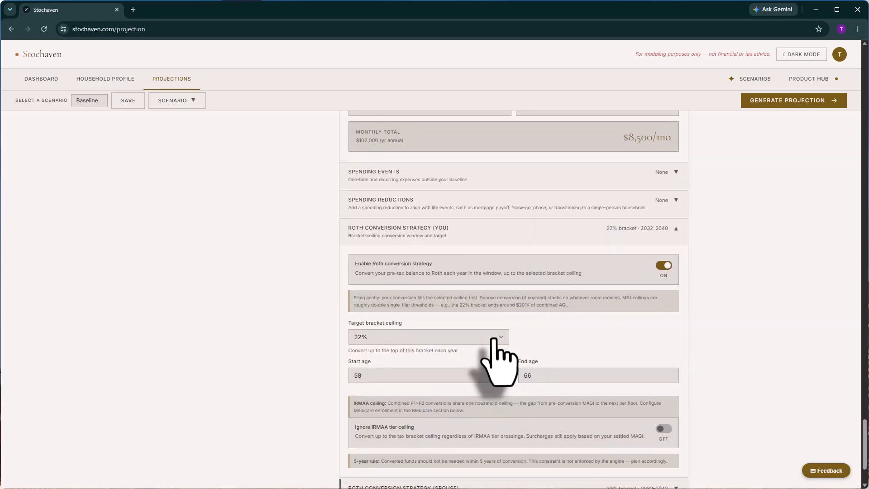
click(497, 340)
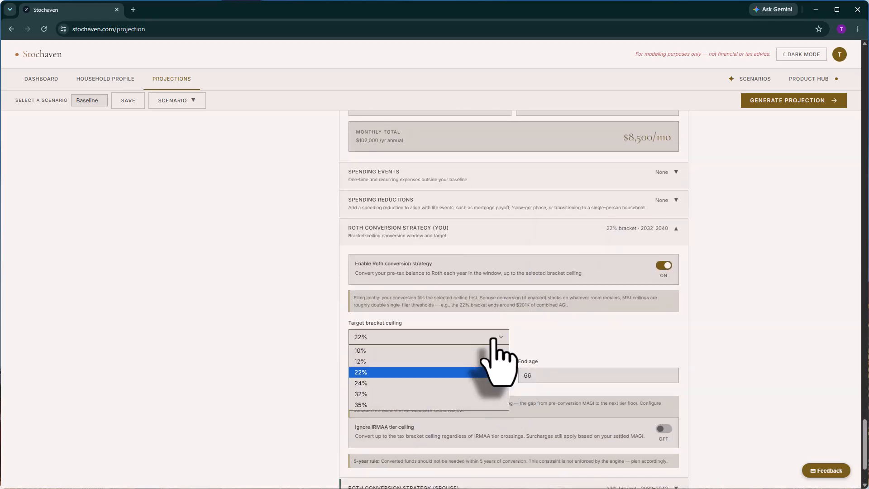
click(438, 365)
scroll(569, 368, down, 2)
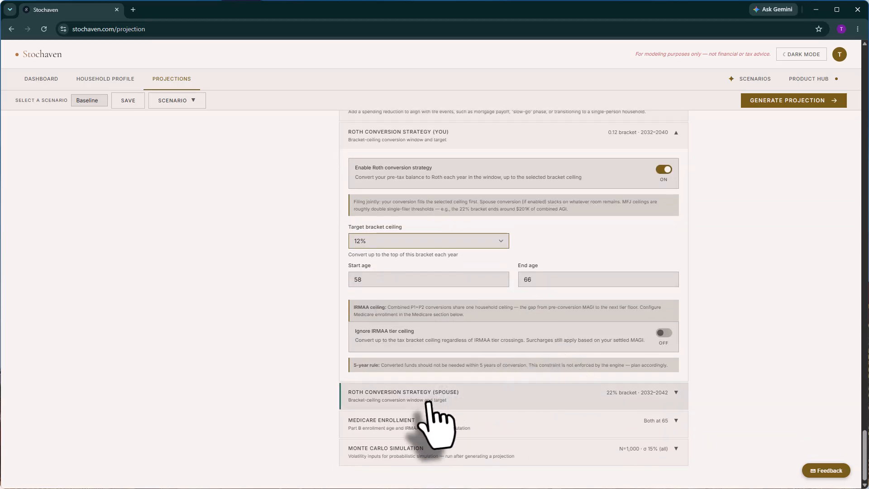
Lower the spouse's Roth conversion bracket ceiling to 12% and expand Medicare Enrollment.
click(427, 403)
scroll(430, 394, down, 3)
click(401, 344)
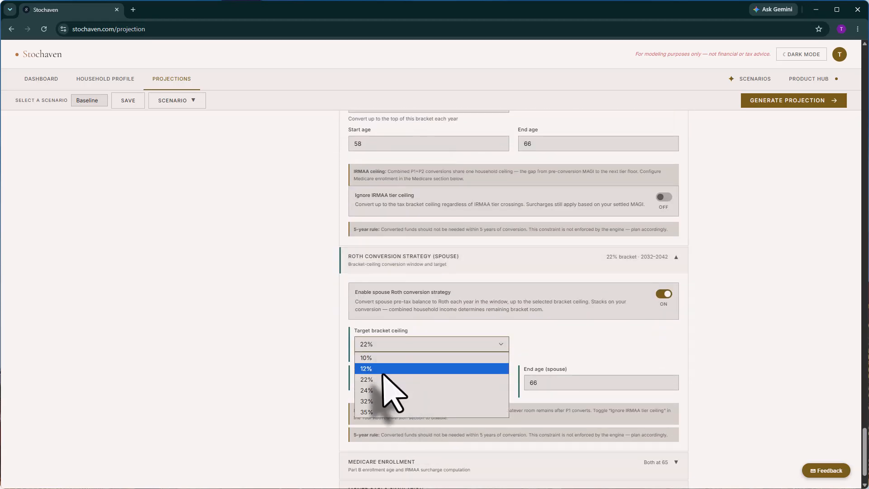
click(385, 369)
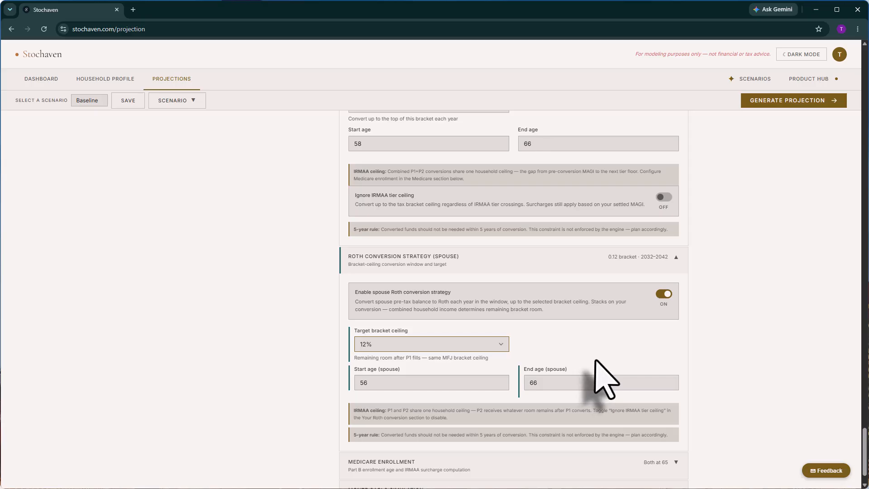
scroll(596, 368, down, 1)
click(467, 416)
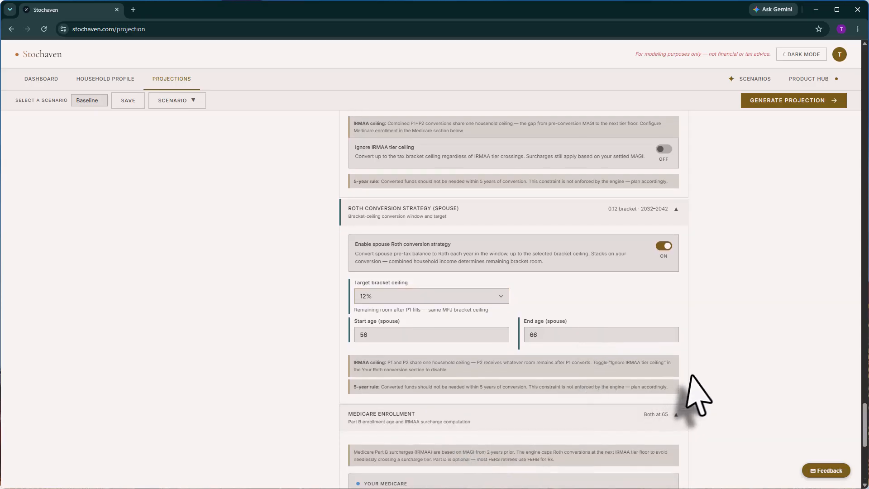
Look over the Medicare Enrollment settings and Monte Carlo volatility sliders, then return to the top.
scroll(689, 376, down, 7)
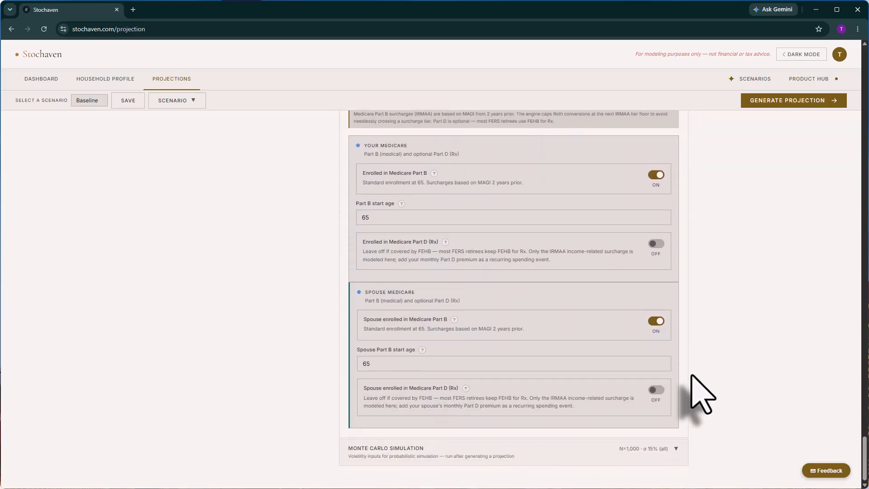
click(611, 453)
scroll(718, 414, down, 3)
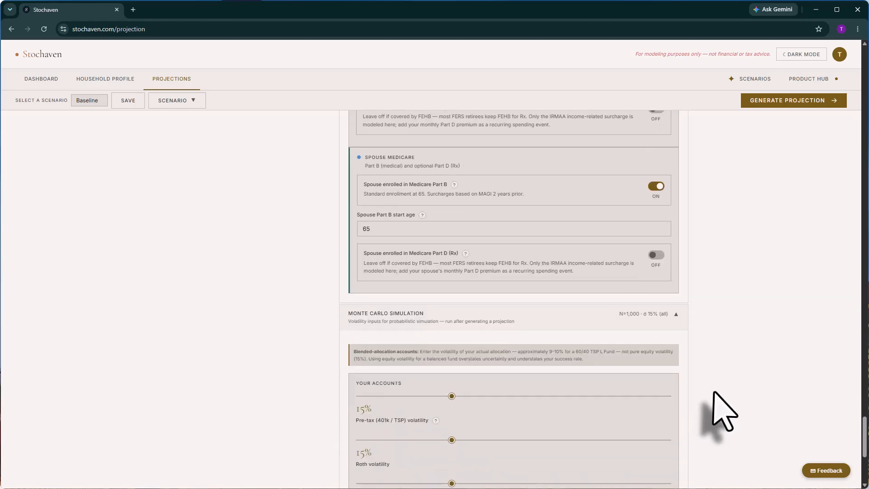
scroll(715, 394, down, 5)
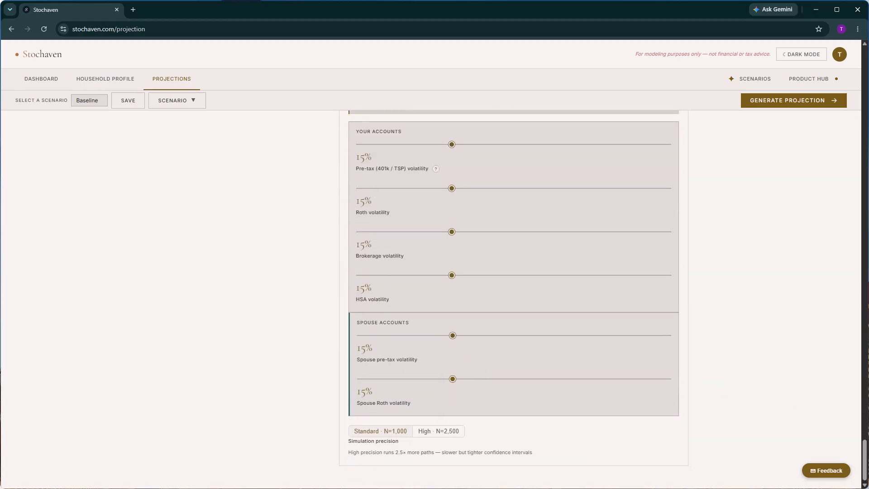
drag(865, 471, 856, 61)
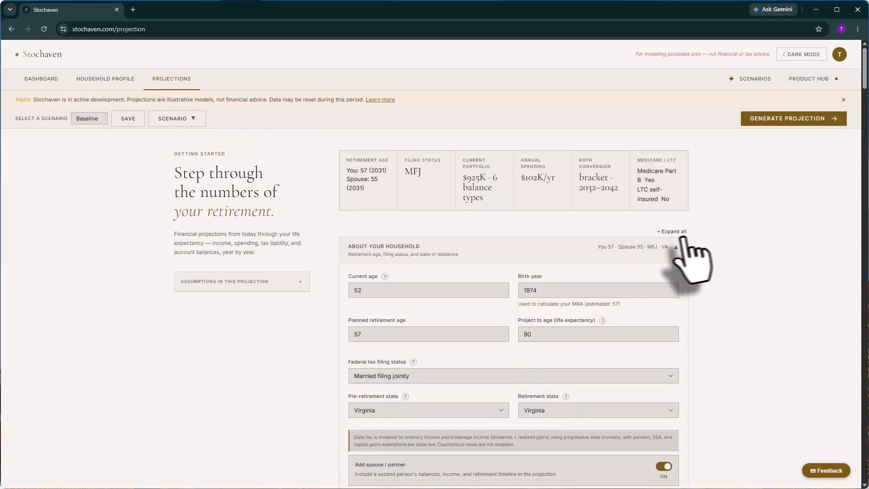
Collapse all input sections and save the Baseline scenario with 12% Roth ceilings.
click(676, 232)
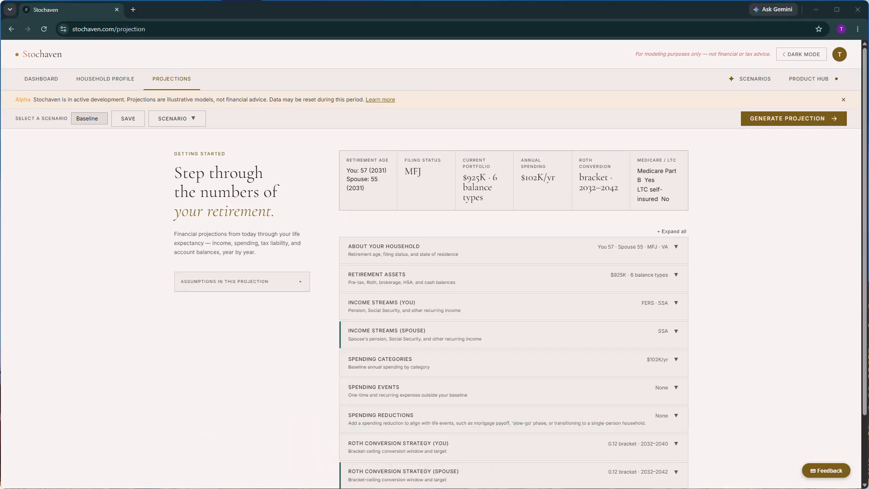
click(128, 118)
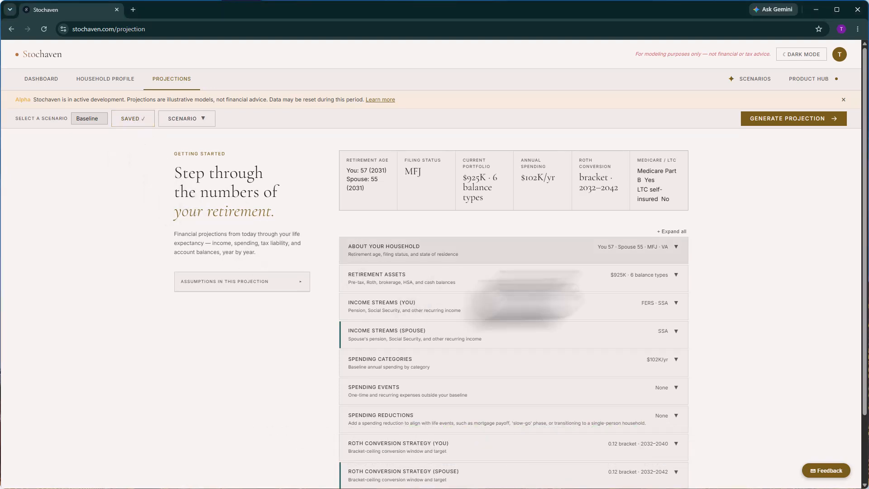
Generate the projection ($0 at 90, solvent to 85, $593K tax), then start and cancel a scenario copy.
click(789, 125)
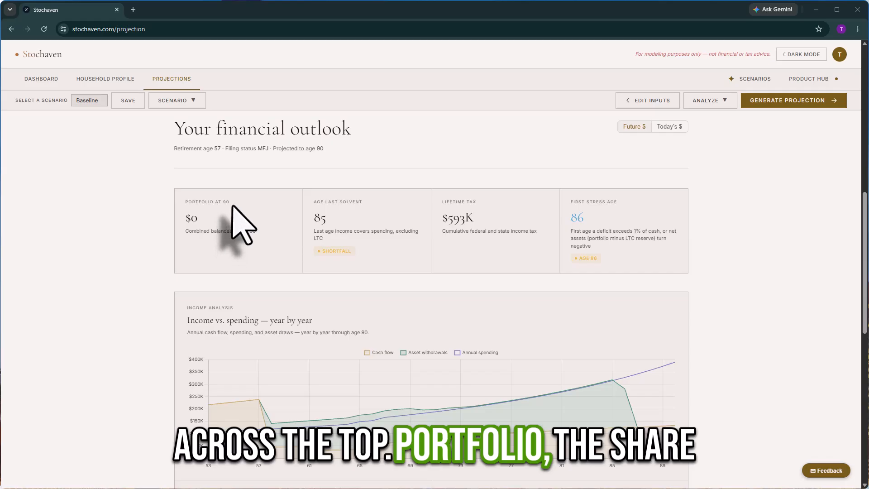
double_click(198, 214)
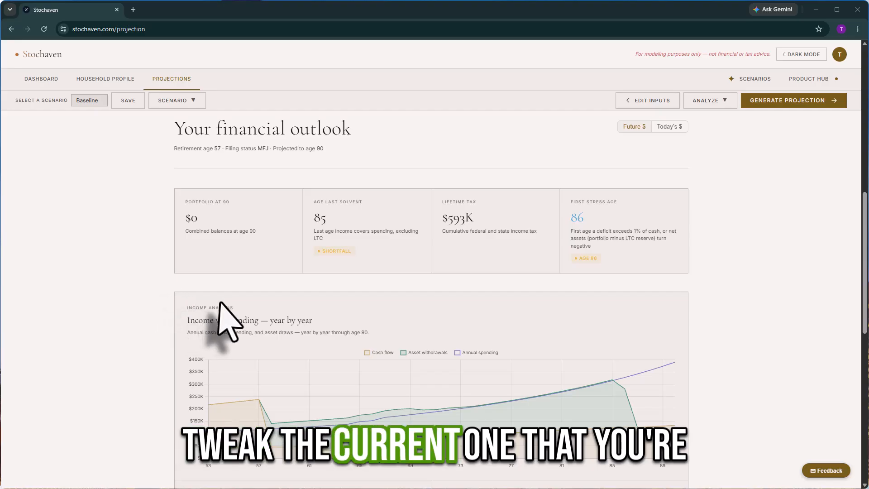
click(184, 101)
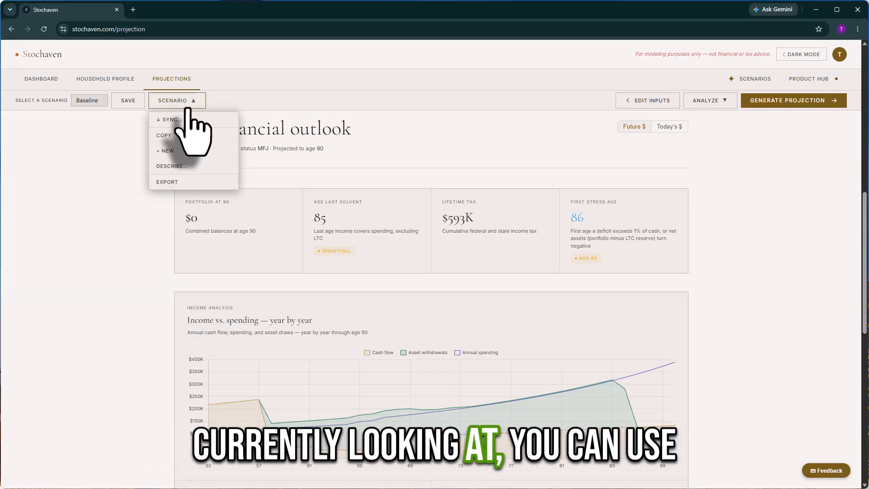
click(186, 136)
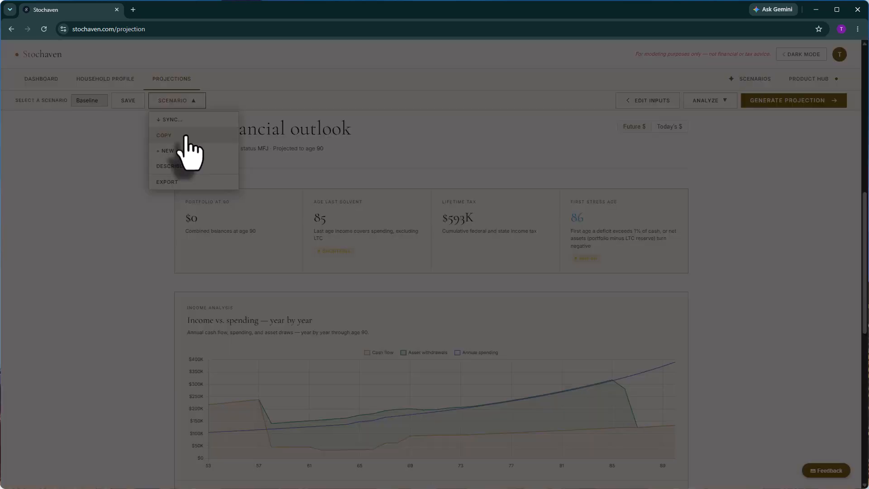
click(516, 112)
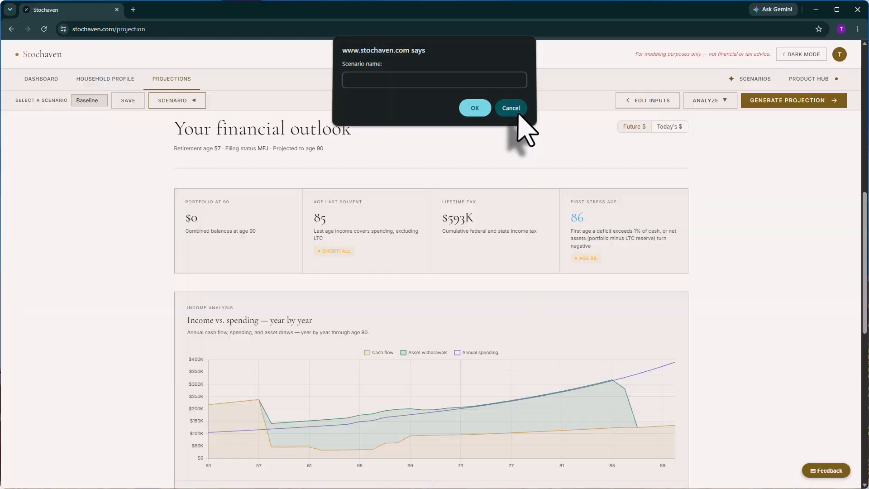